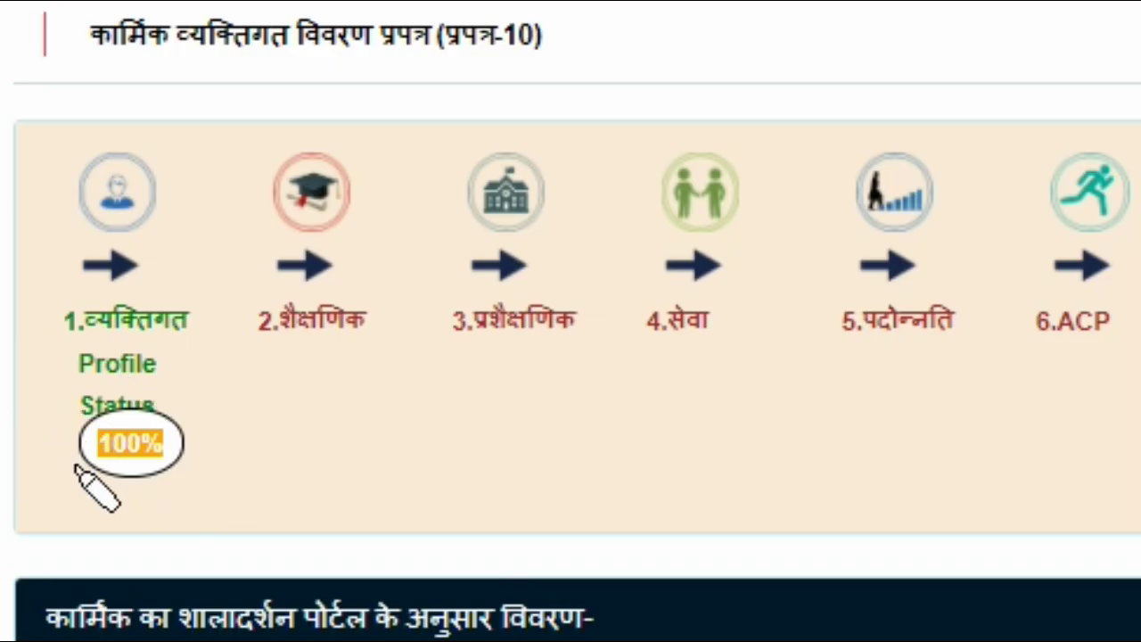
mouse_move(188, 412)
mouse_down()
mouse_move(453, 369)
mouse_move(459, 351)
mouse_up()
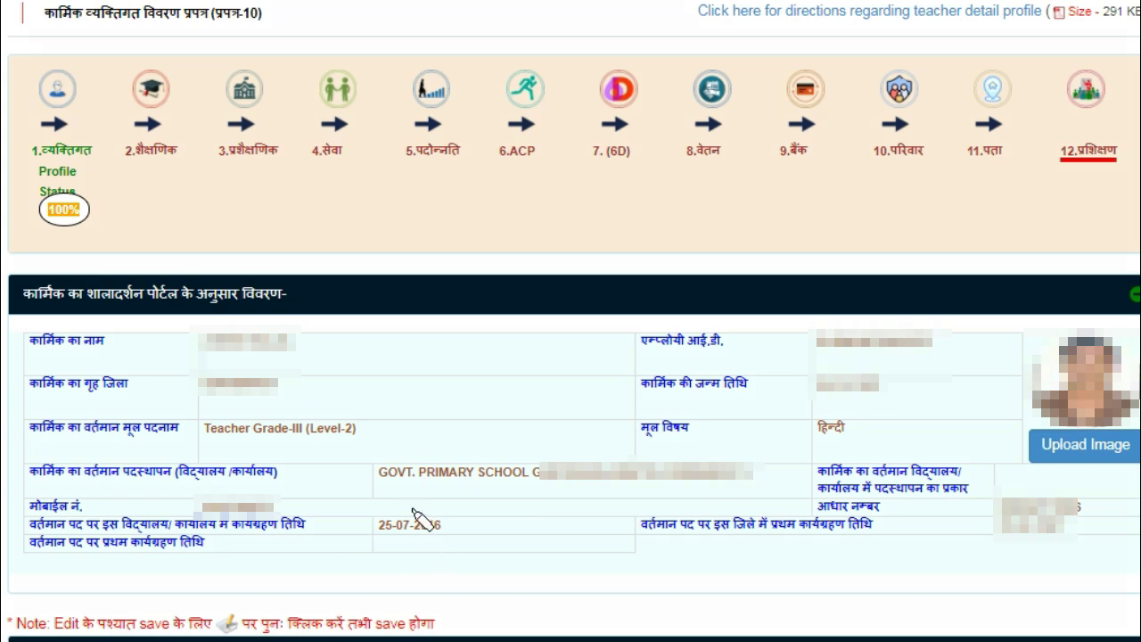
drag(420, 496, 554, 491)
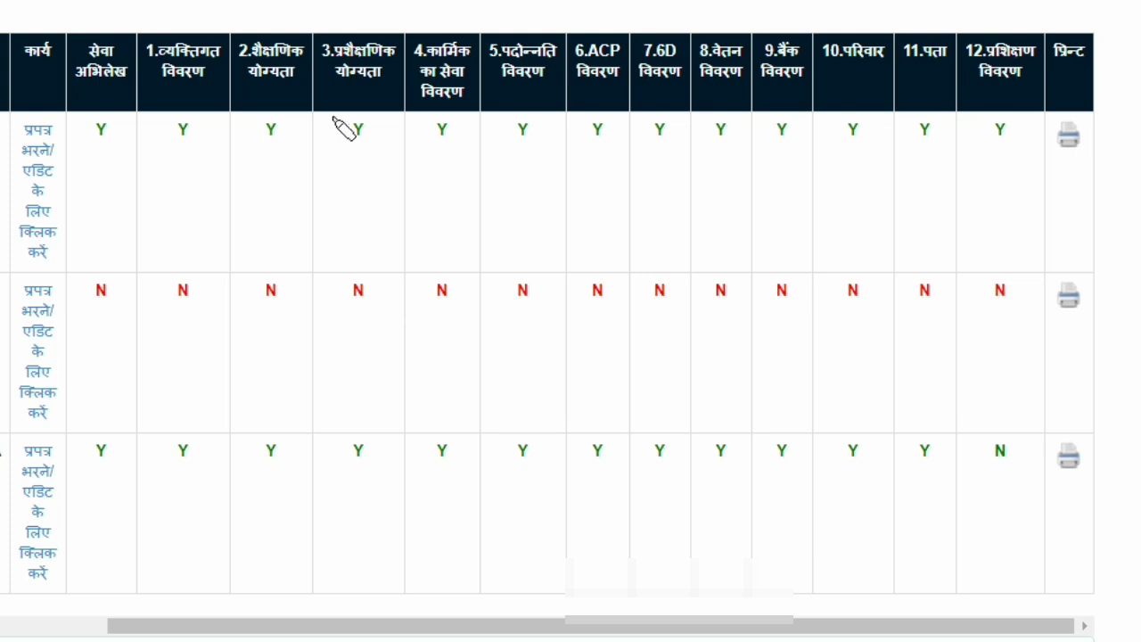
mouse_move(314, 7)
mouse_down()
mouse_move(260, 9)
mouse_move(441, 3)
mouse_up()
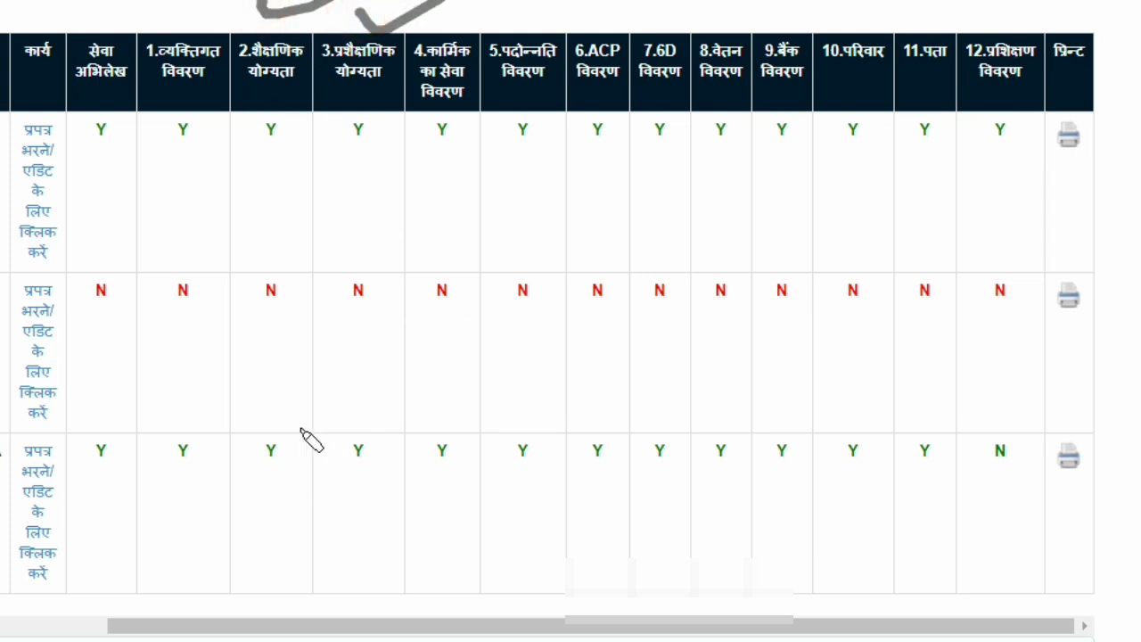
drag(303, 428, 274, 437)
mouse_move(363, 425)
mouse_down()
mouse_move(384, 494)
mouse_move(353, 425)
mouse_up()
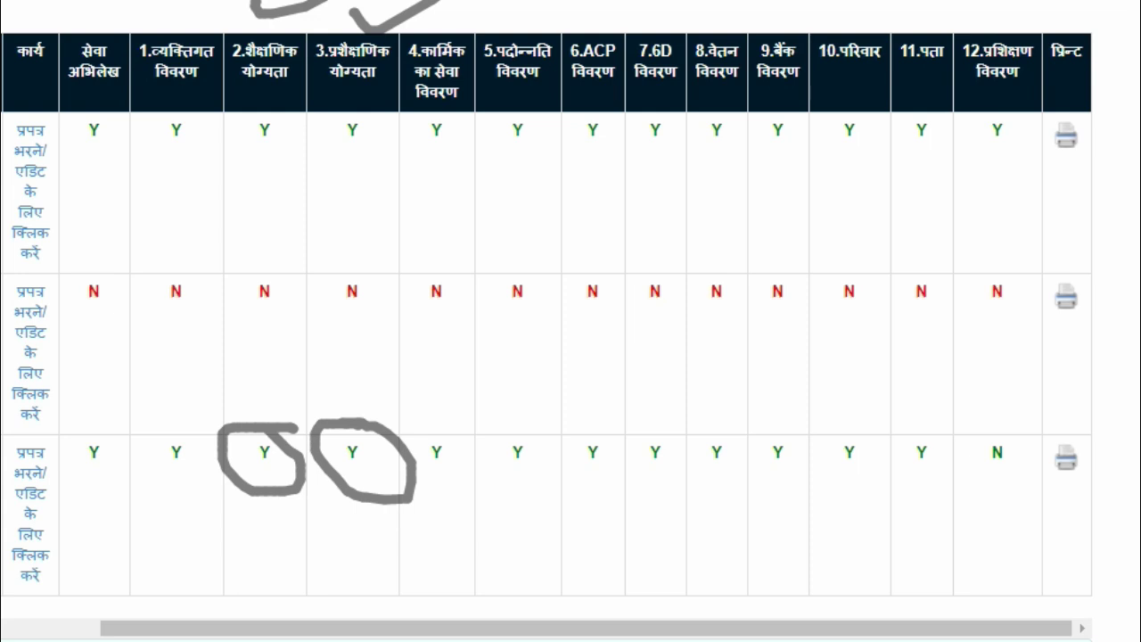
key(Escape)
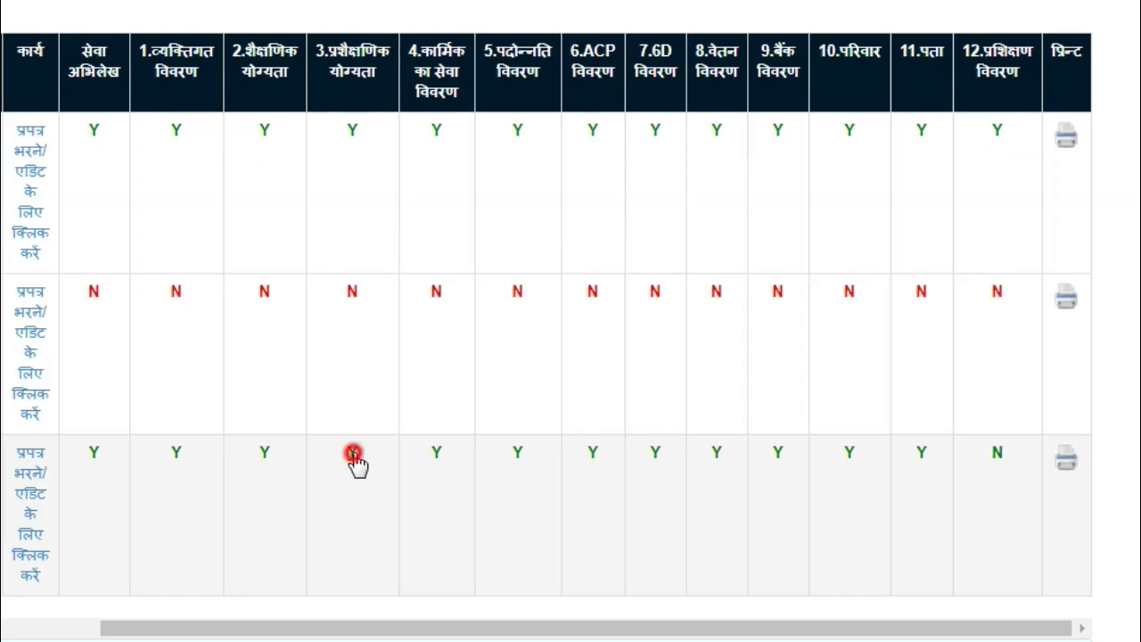
Step: Open the training qualification form (3. प्रशैक्षणिक योग्यता) of the employee in the third row
click(353, 455)
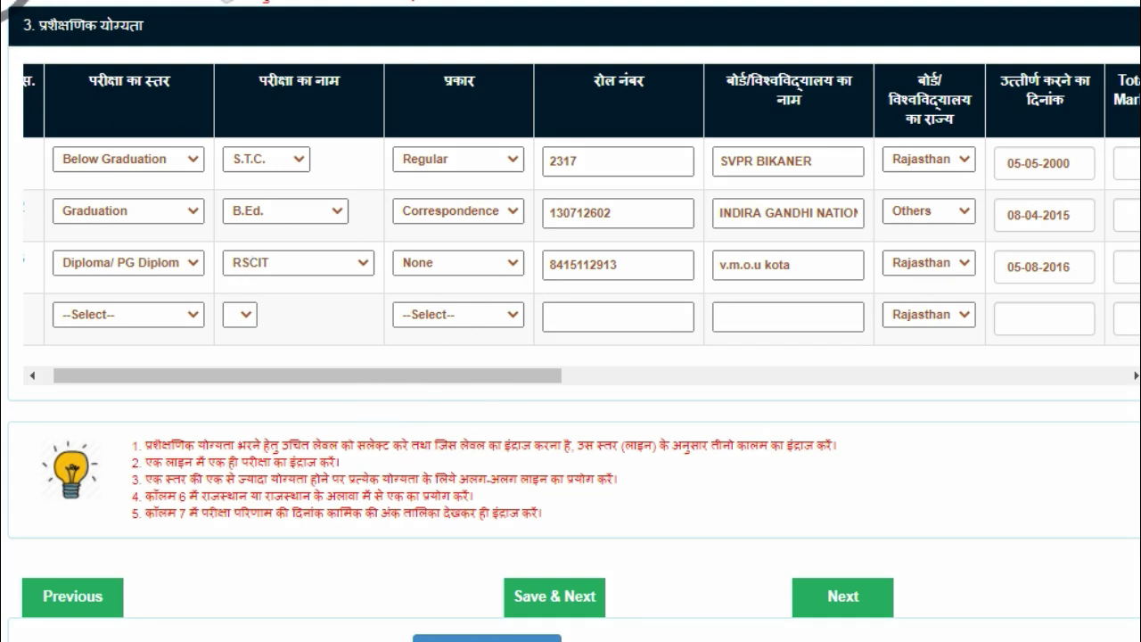
drag(383, 374, 676, 392)
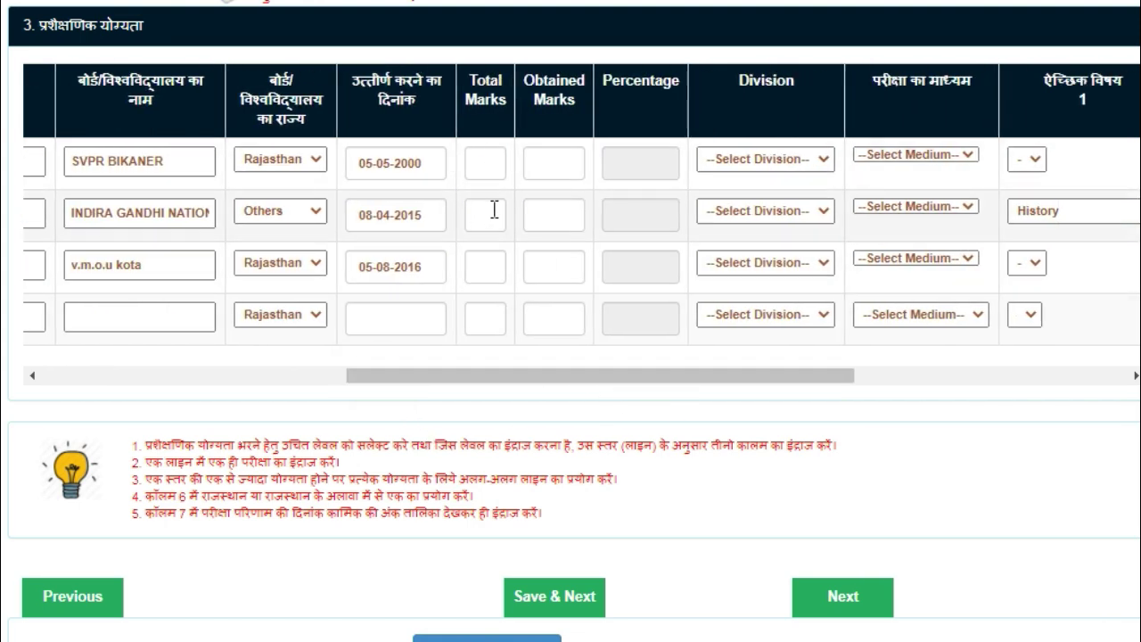
drag(554, 375, 575, 384)
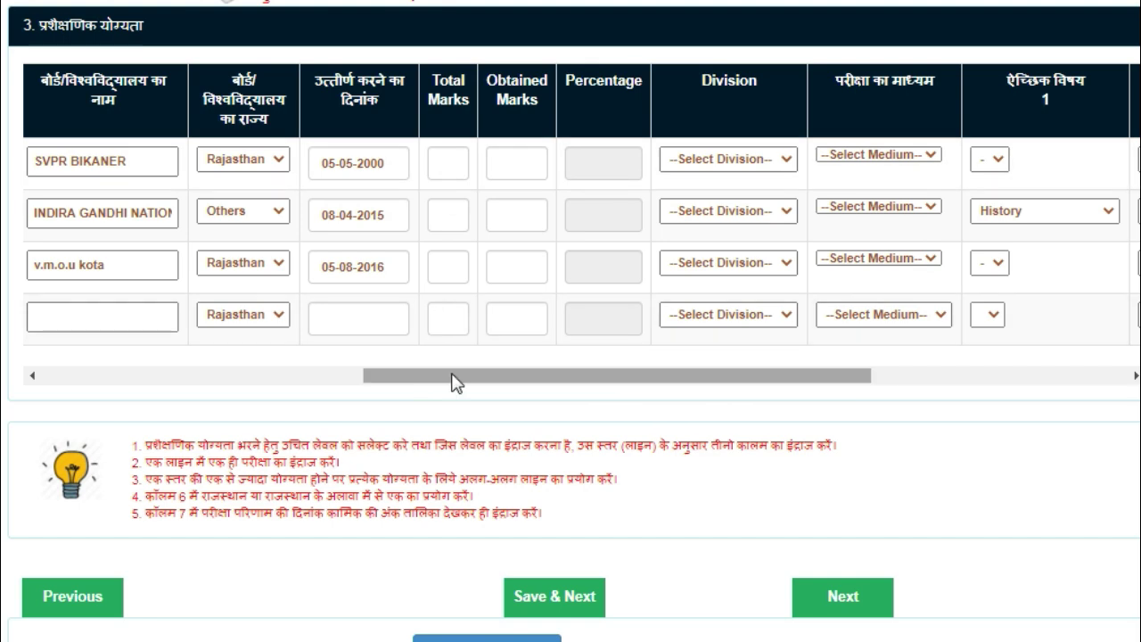
Step: Fill in the total marks and 984 obtained marks for the S.T.C. record
click(453, 163)
click(460, 214)
click(512, 163)
click(513, 210)
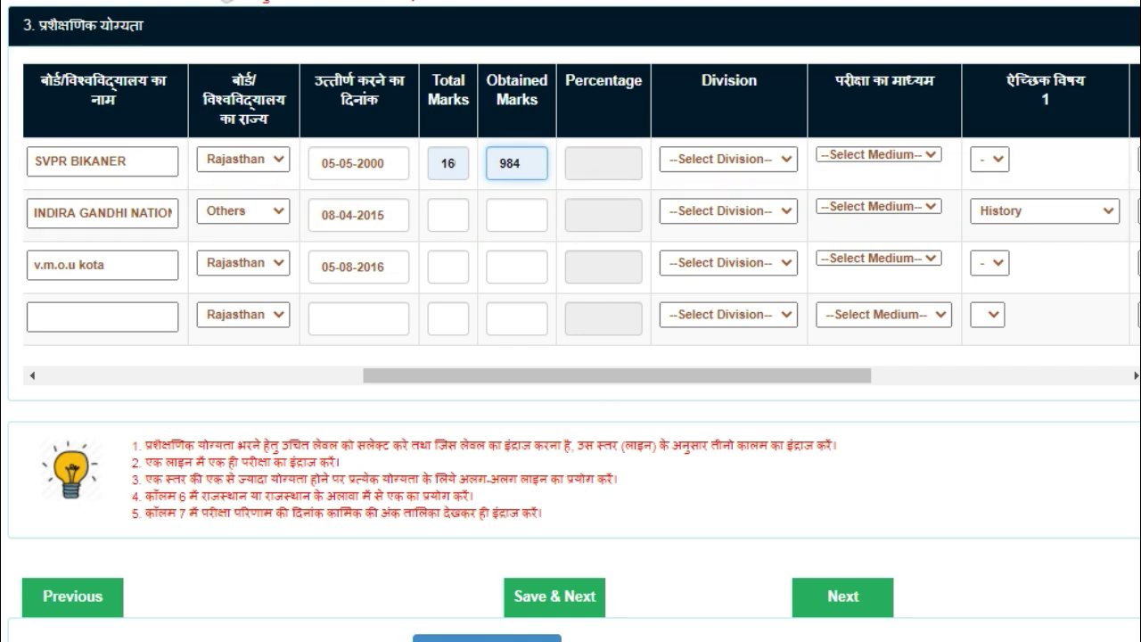
scroll(458, 375, left, 8)
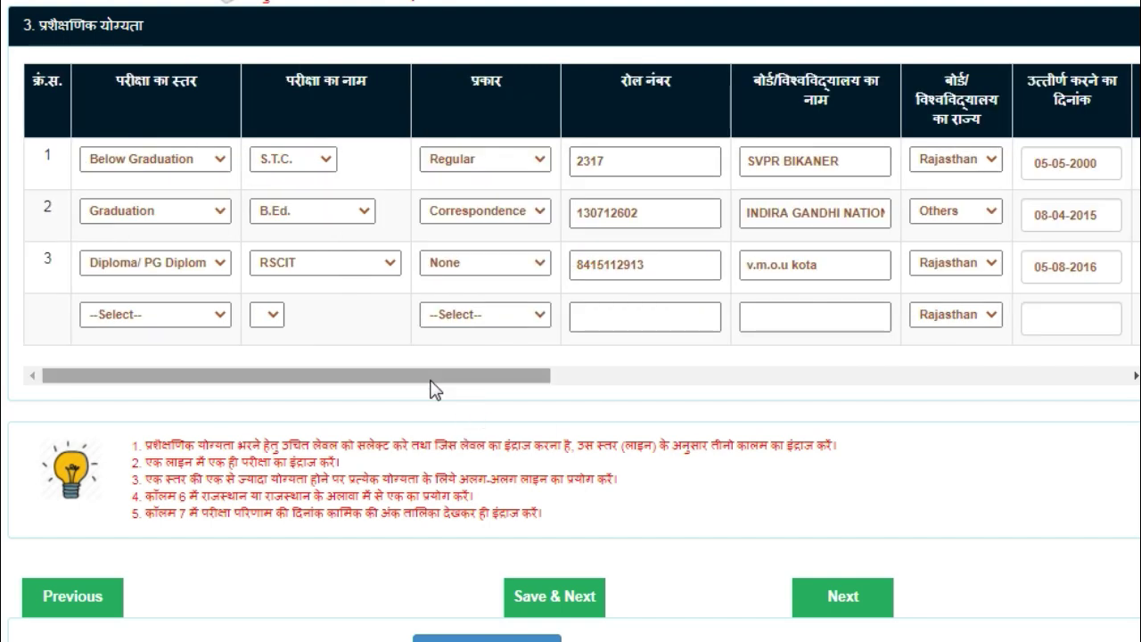
scroll(429, 389, right, 1)
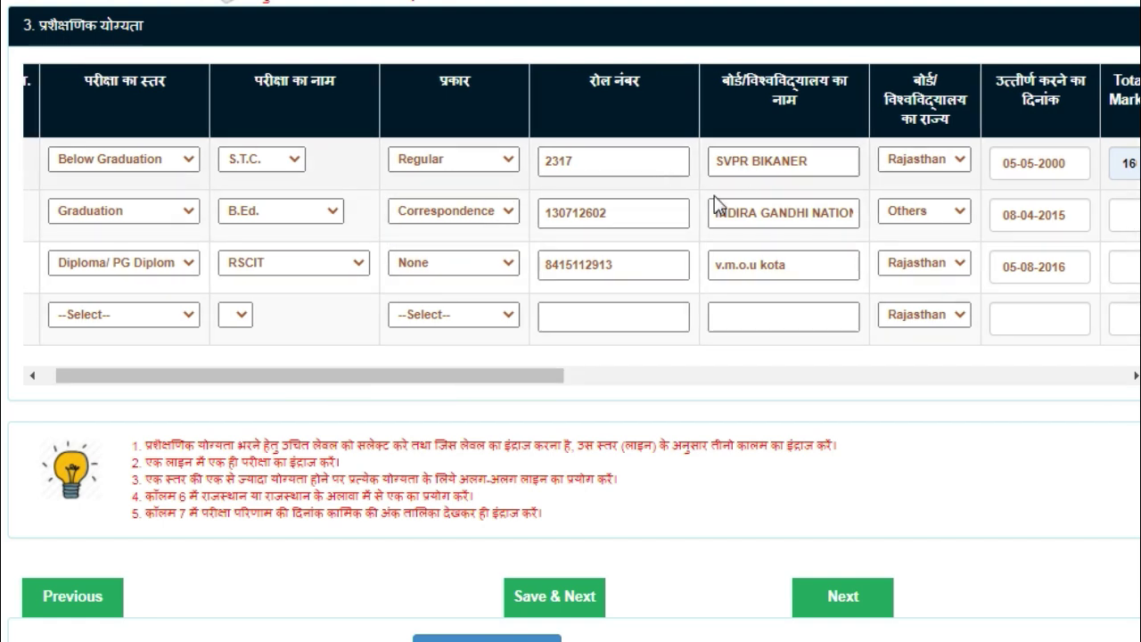
Step: Delete the RSCIT diploma record permanently from the training qualifications
drag(436, 378, 948, 403)
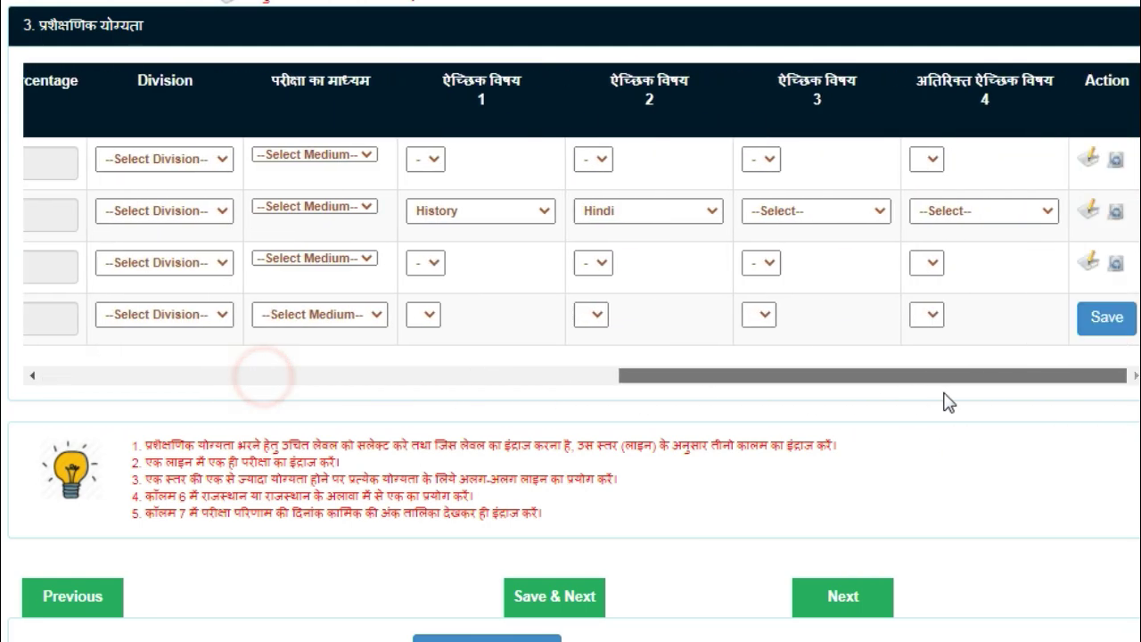
click(1115, 265)
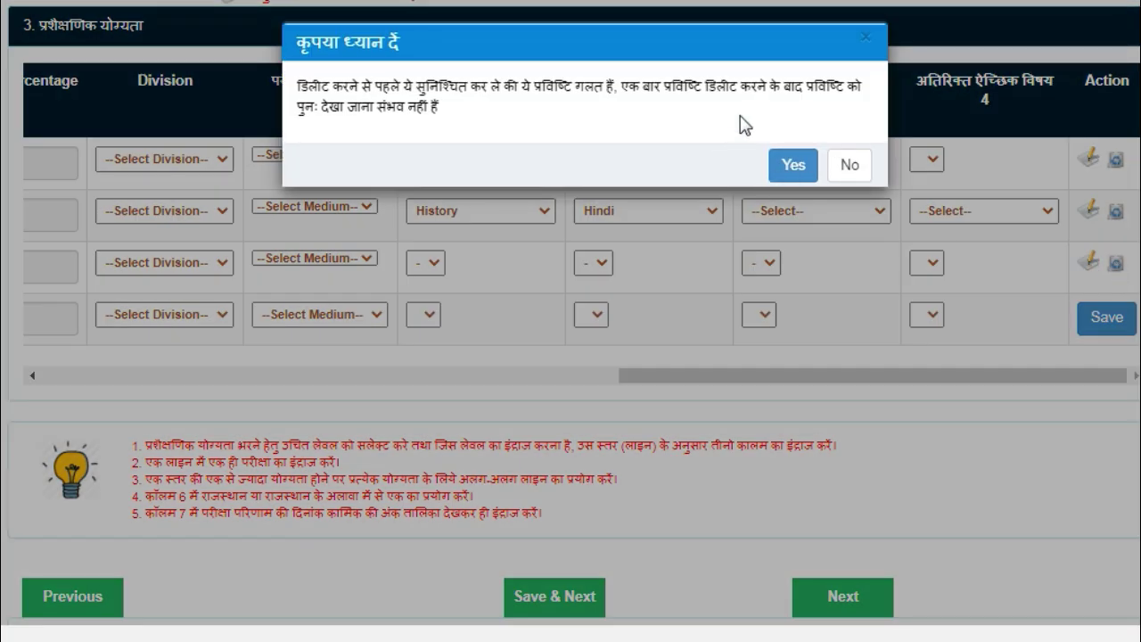
click(793, 166)
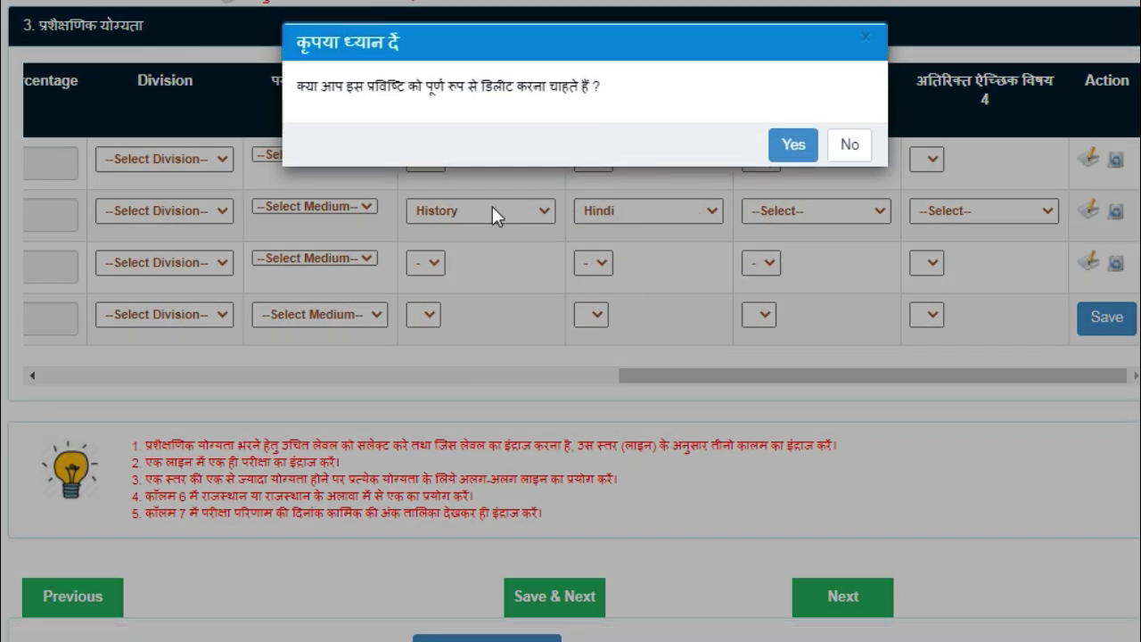
click(793, 150)
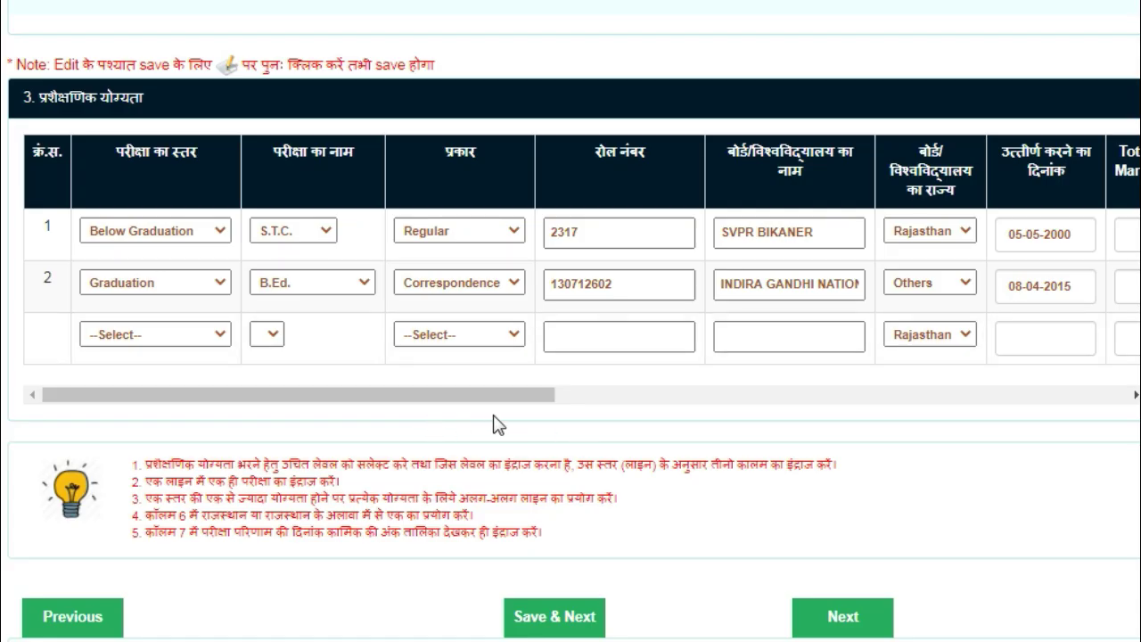
Step: In the blank qualification row, choose the level Diploma/ PG Diploma/ Certificate and the examination RSCIT
drag(240, 390, 963, 413)
drag(792, 406, 8, 395)
click(127, 333)
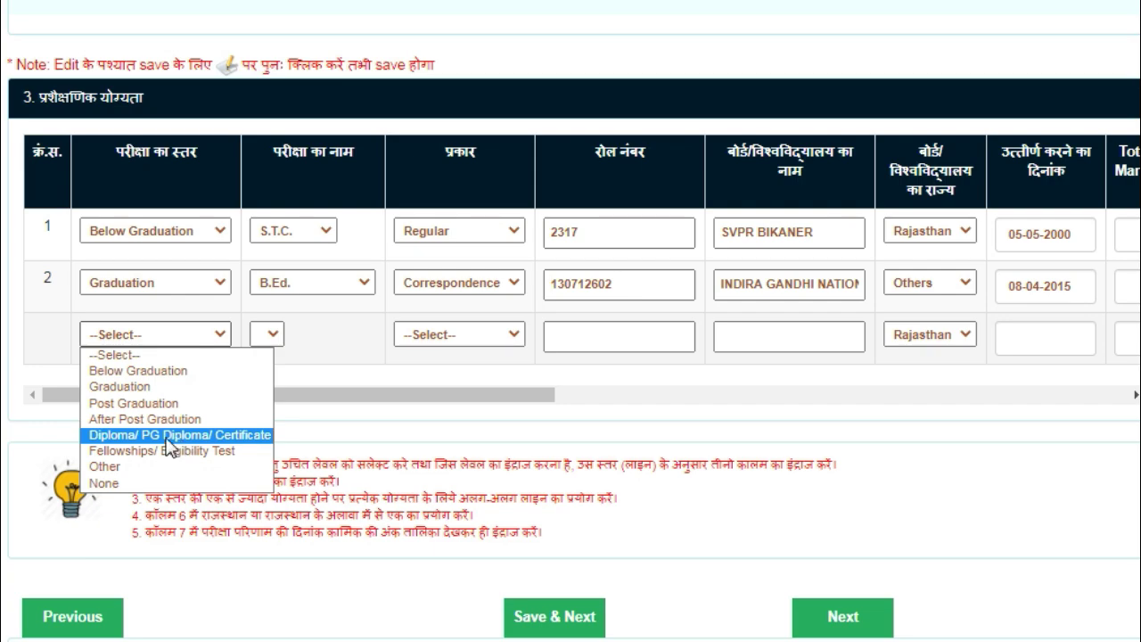
click(171, 435)
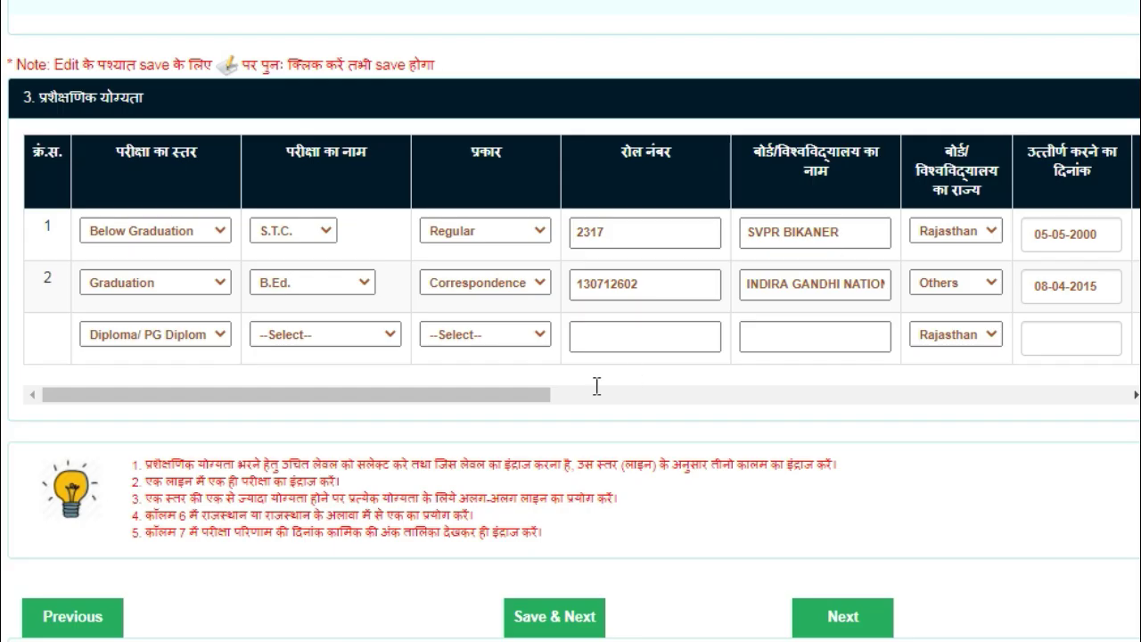
click(289, 336)
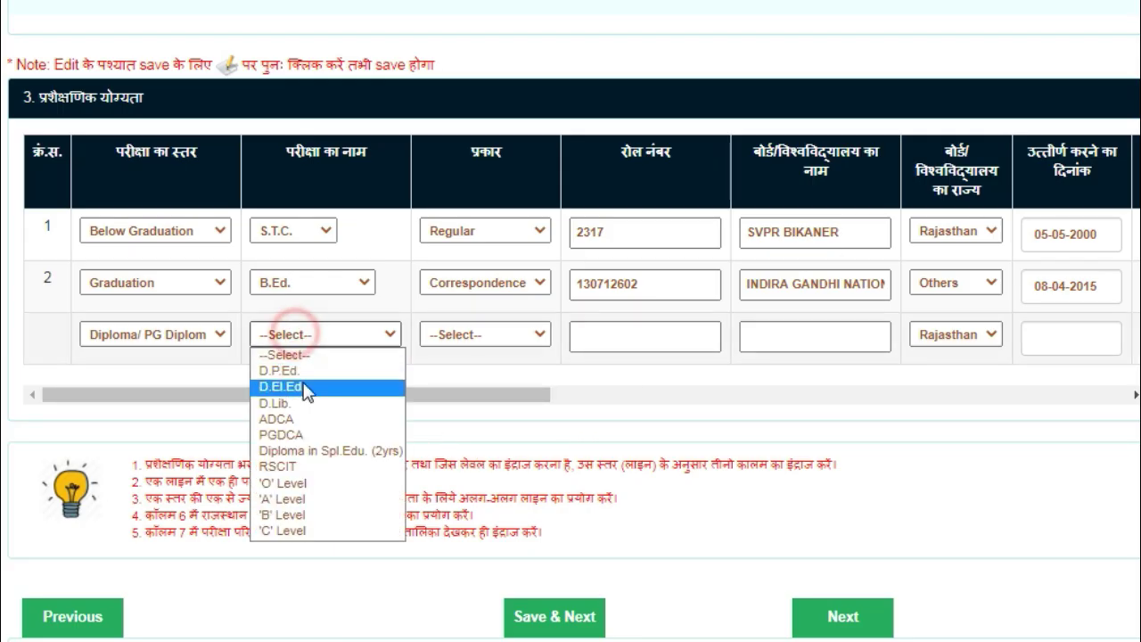
click(291, 470)
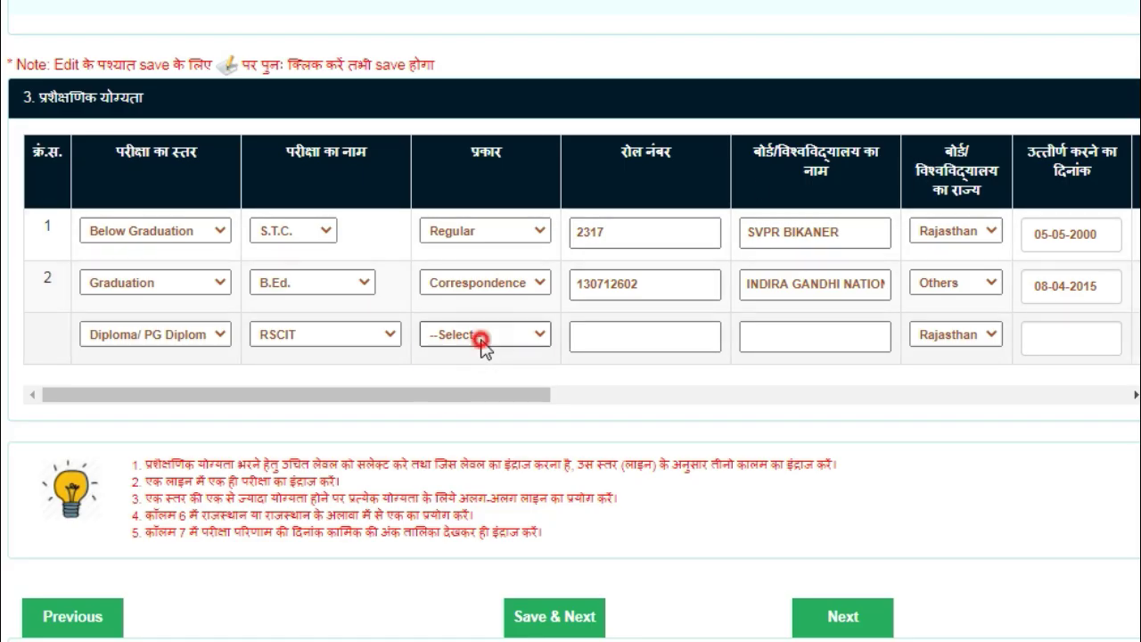
Step: Set the RSCIT record's type to None and enter its roll number and the board name v.m.o.u kota
click(535, 338)
click(471, 370)
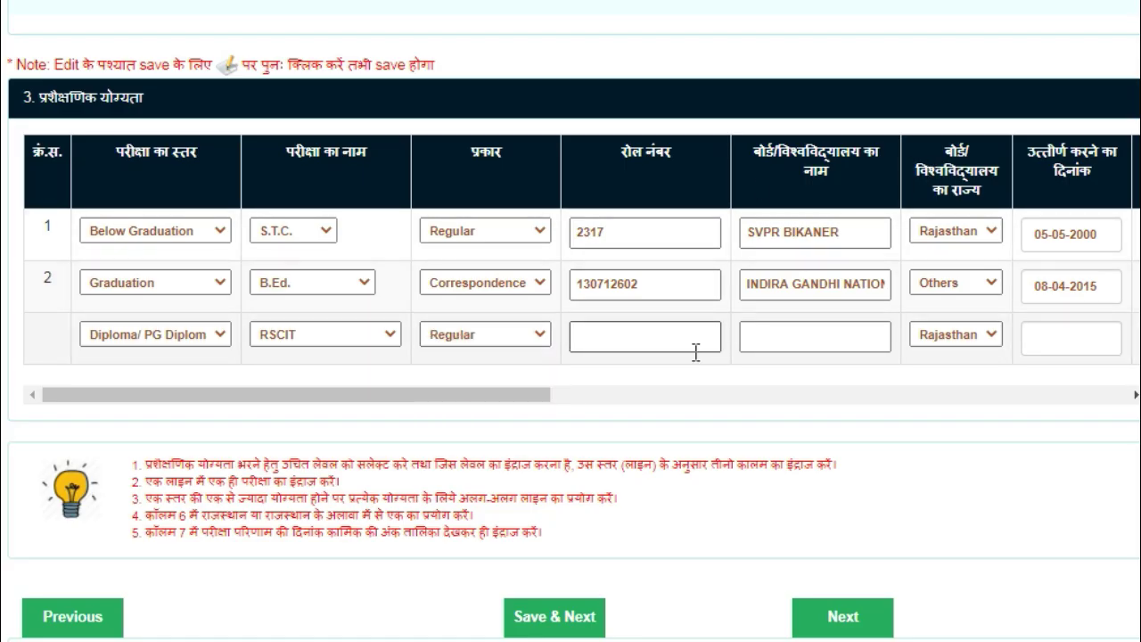
click(645, 345)
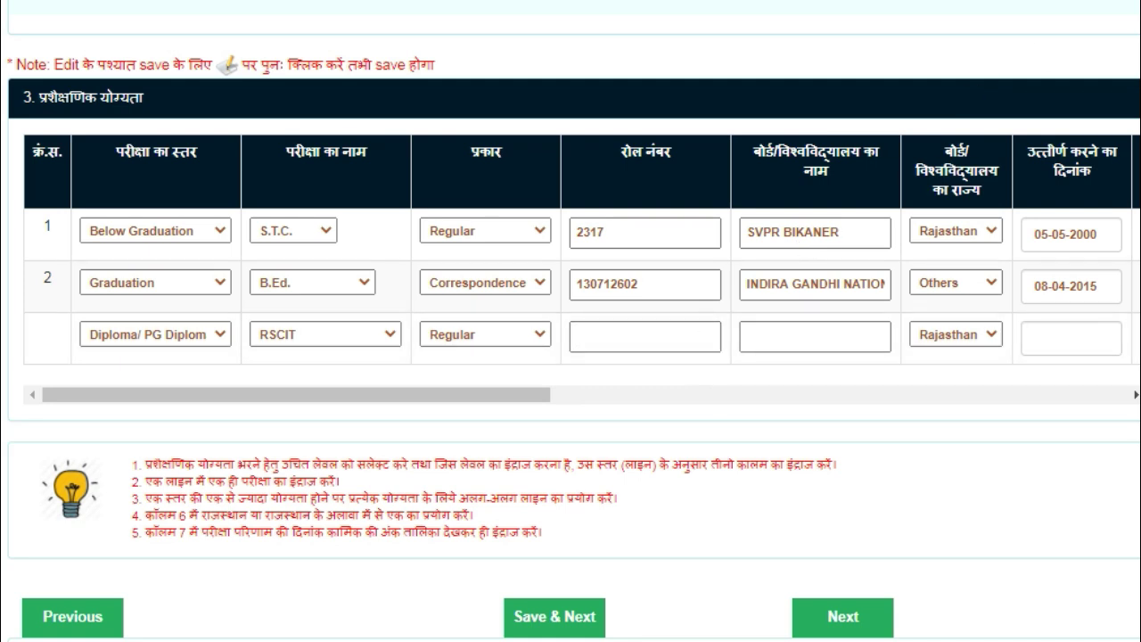
click(472, 332)
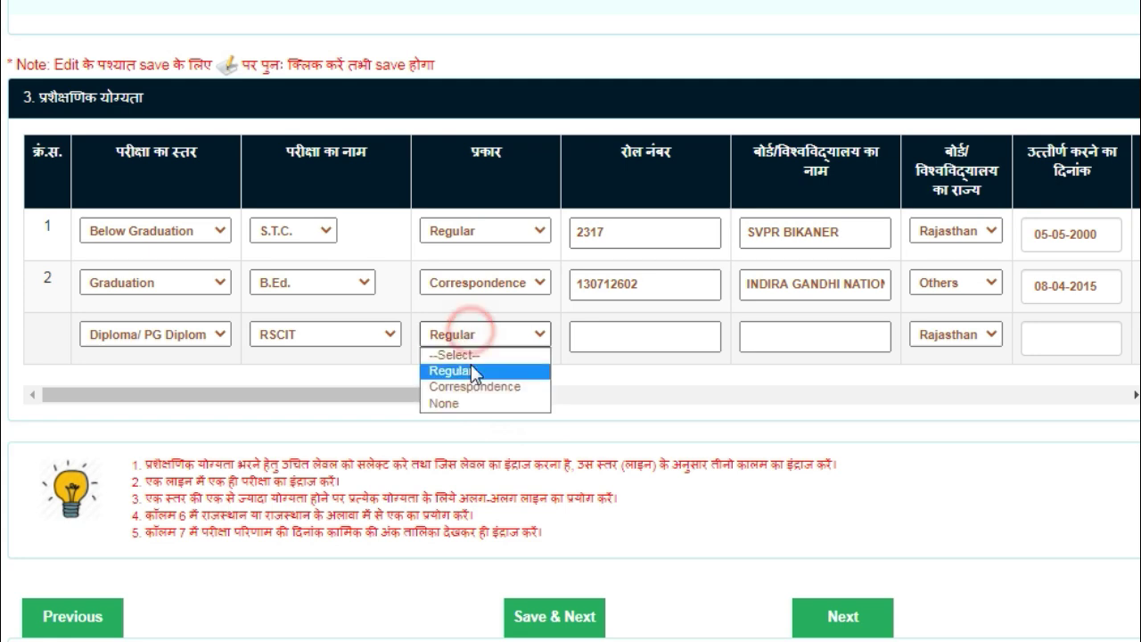
click(451, 405)
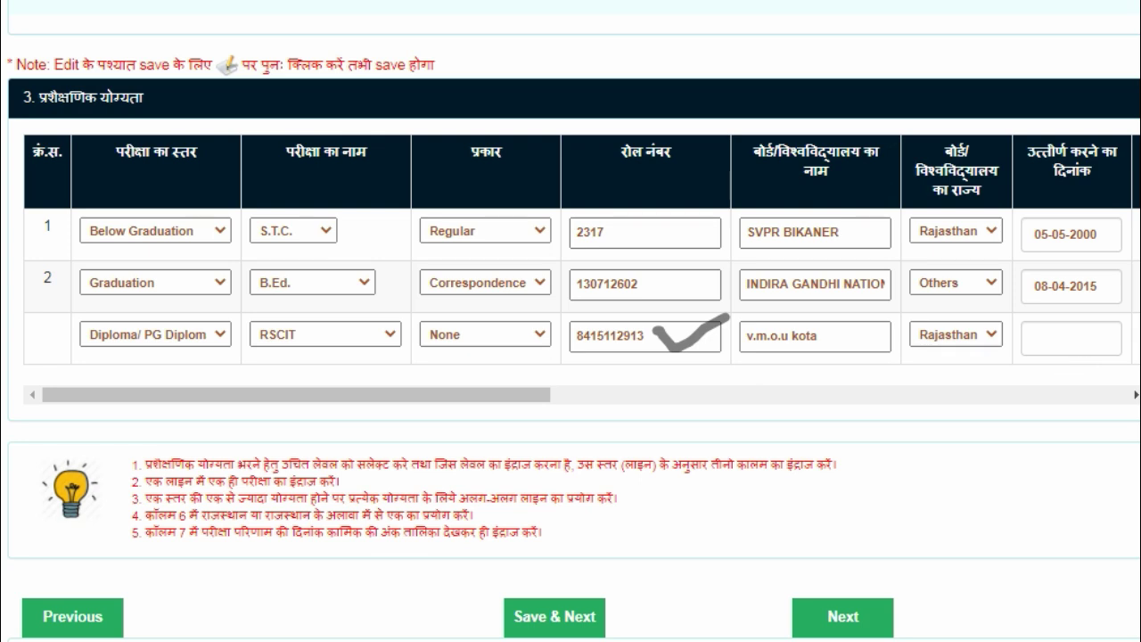
Step: Enter the passing date 05-08-2016, total marks 100 and obtained marks 62 for the RSCIT record
drag(525, 395, 733, 405)
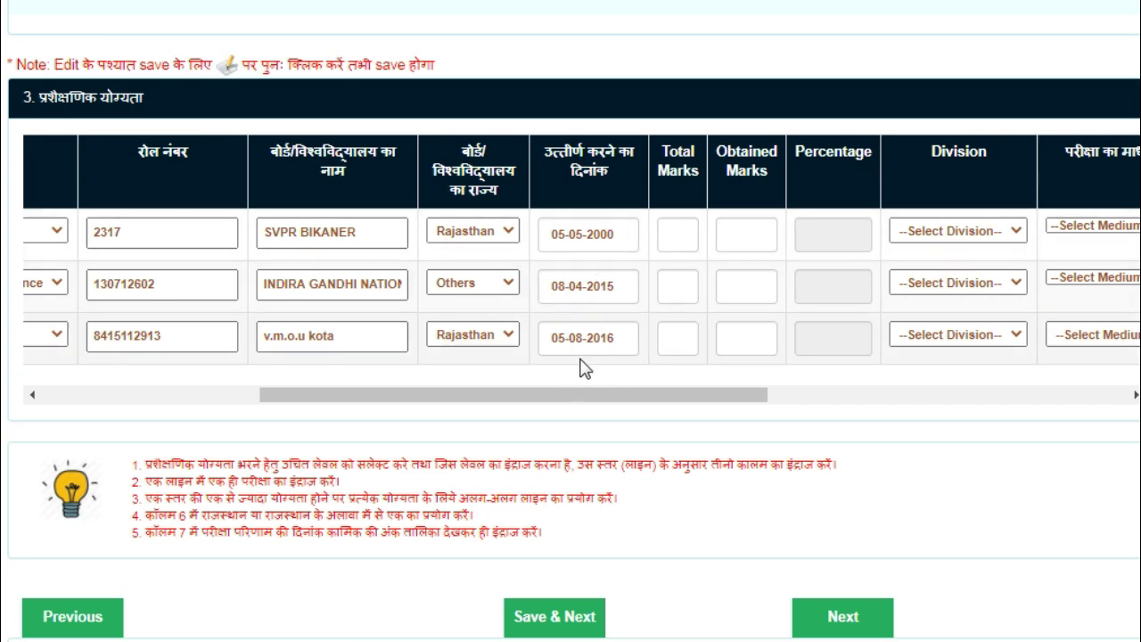
scroll(611, 408, down, 1)
scroll(611, 408, right, 1)
click(581, 227)
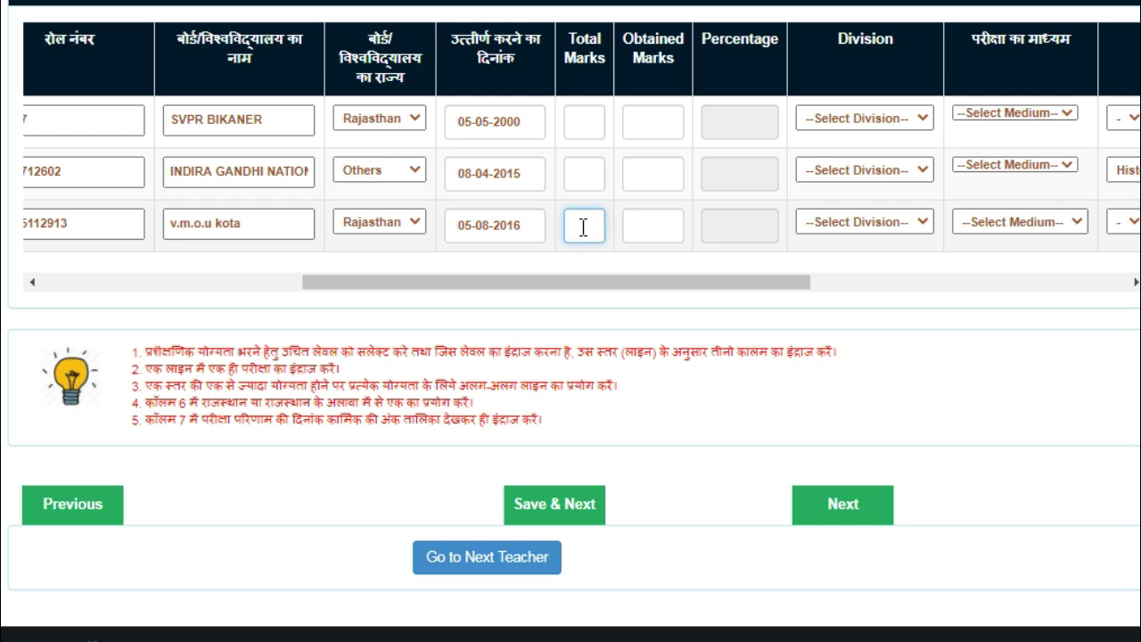
key(Tab)
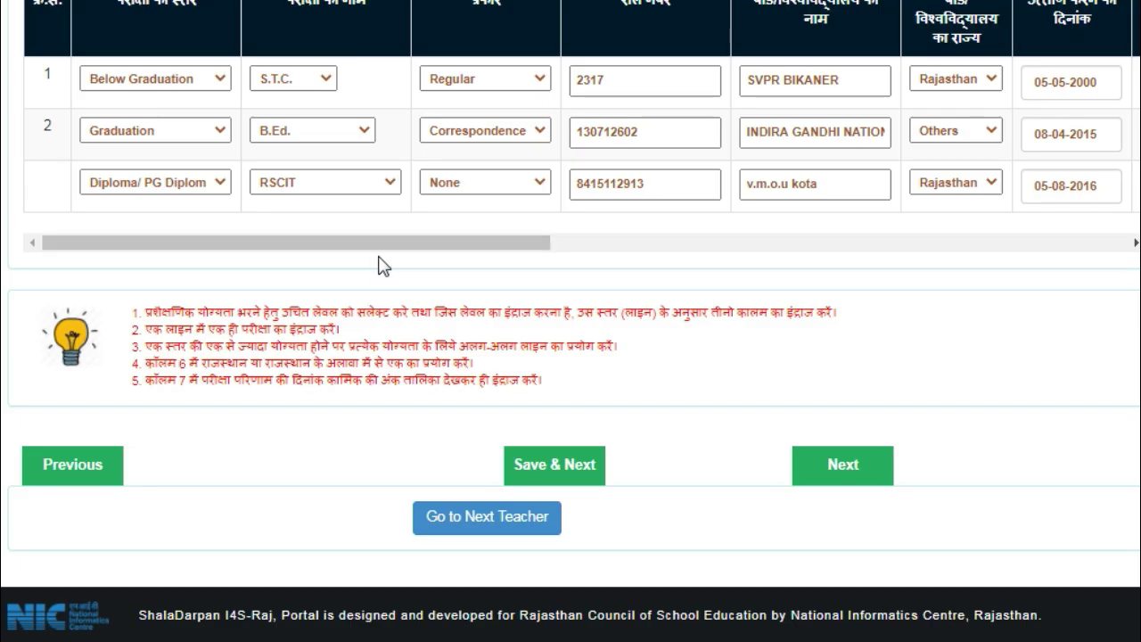
drag(372, 252, 780, 267)
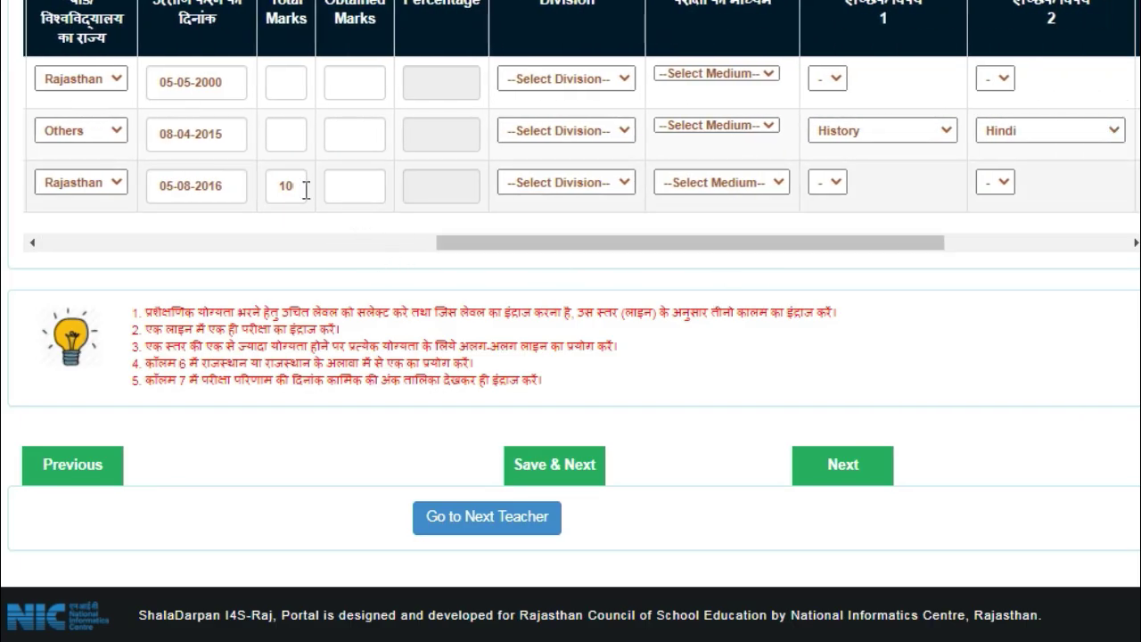
click(352, 182)
key(Tab)
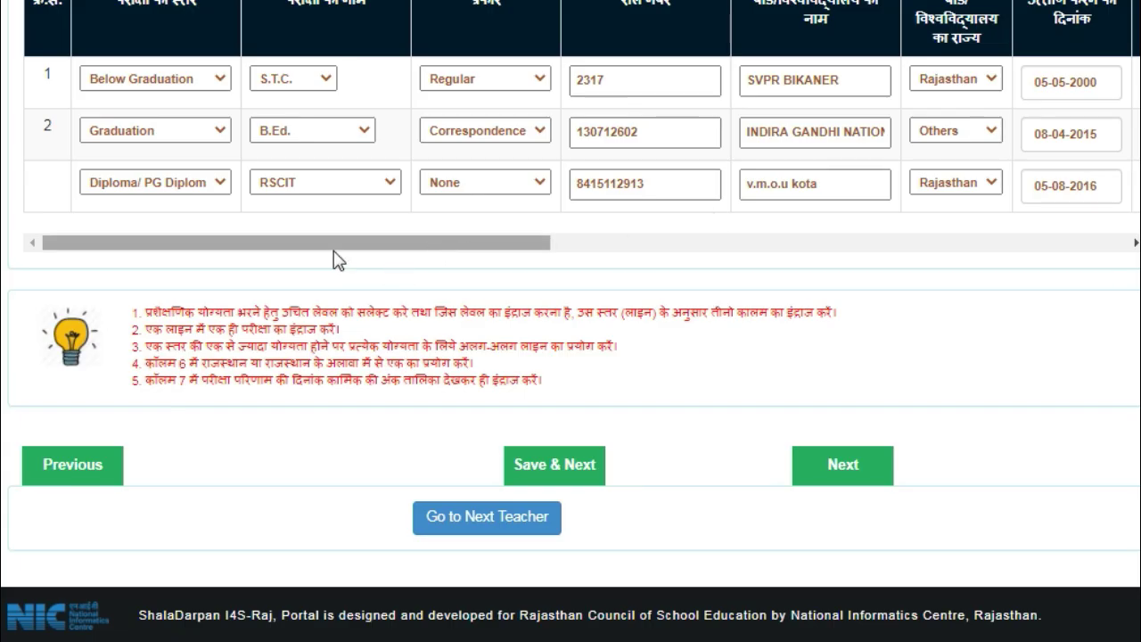
Step: Set the RSCIT record's division to I and its medium to हिंदी, and save the record
drag(364, 241, 815, 300)
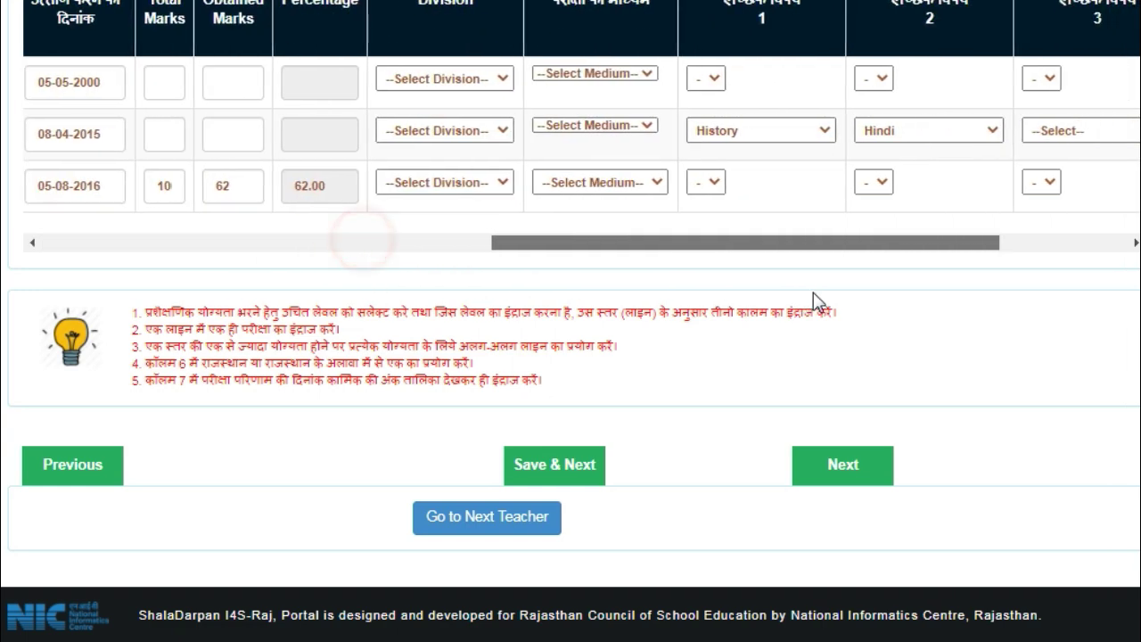
click(454, 183)
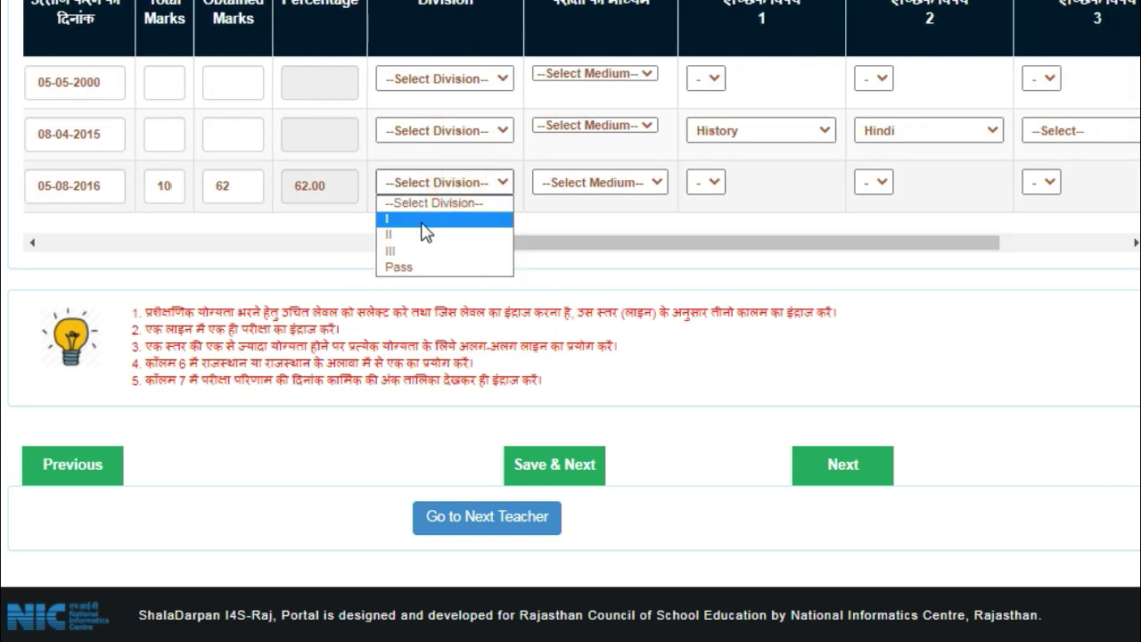
click(421, 218)
click(645, 181)
click(589, 223)
drag(704, 242, 1024, 214)
click(1108, 195)
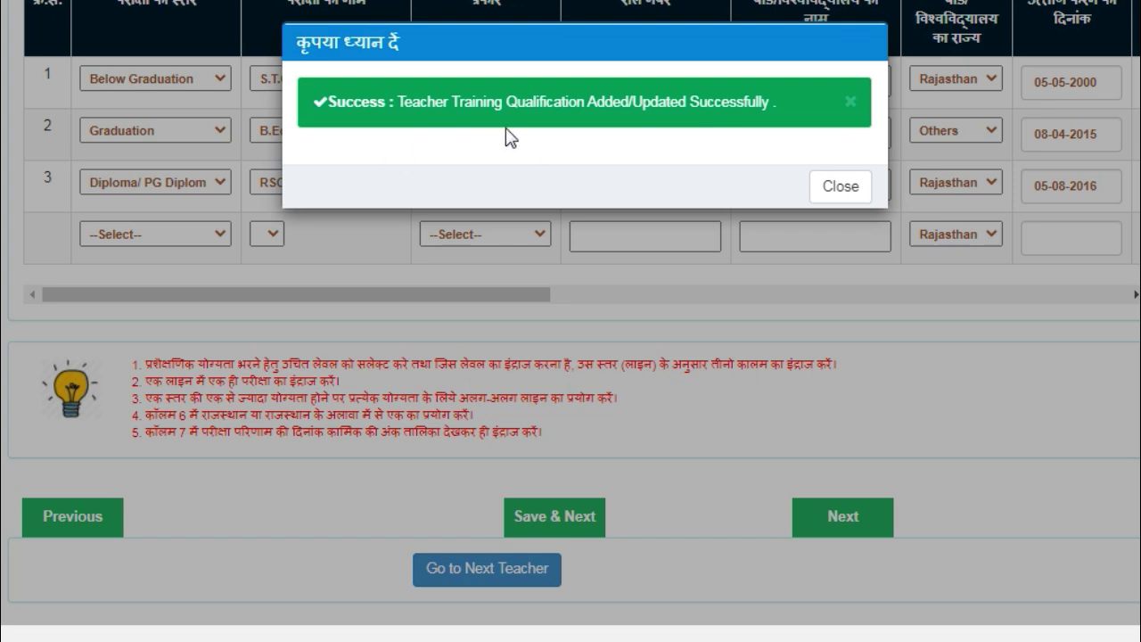
click(841, 186)
Step: Enter 1600 total marks and 984 obtained marks for the S.T.C. record
drag(400, 297, 450, 325)
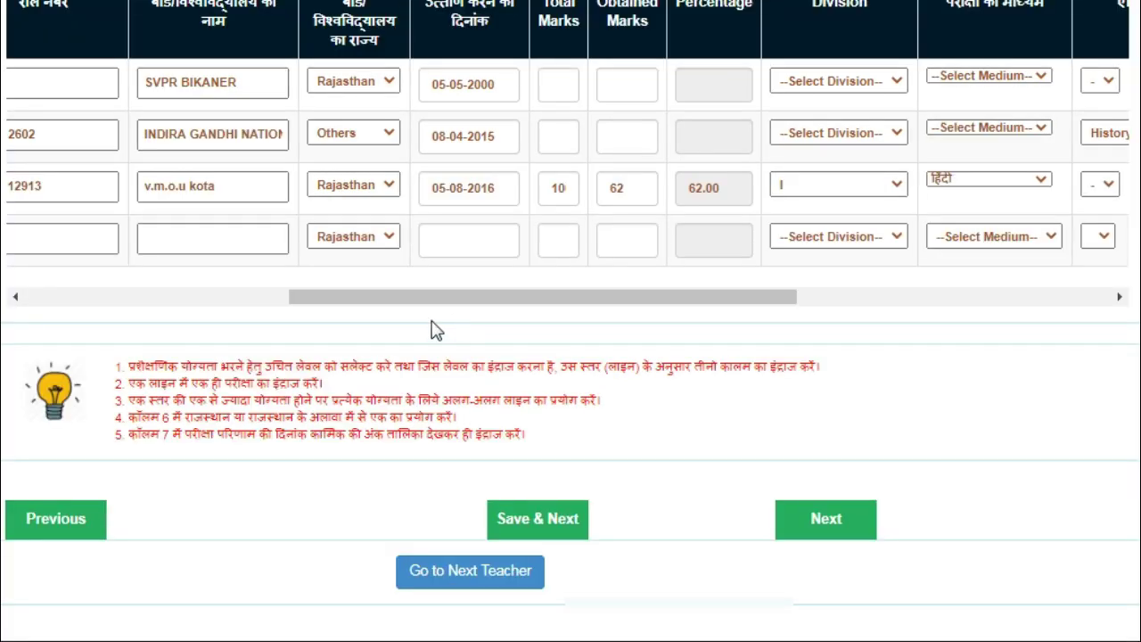
drag(584, 299, 257, 276)
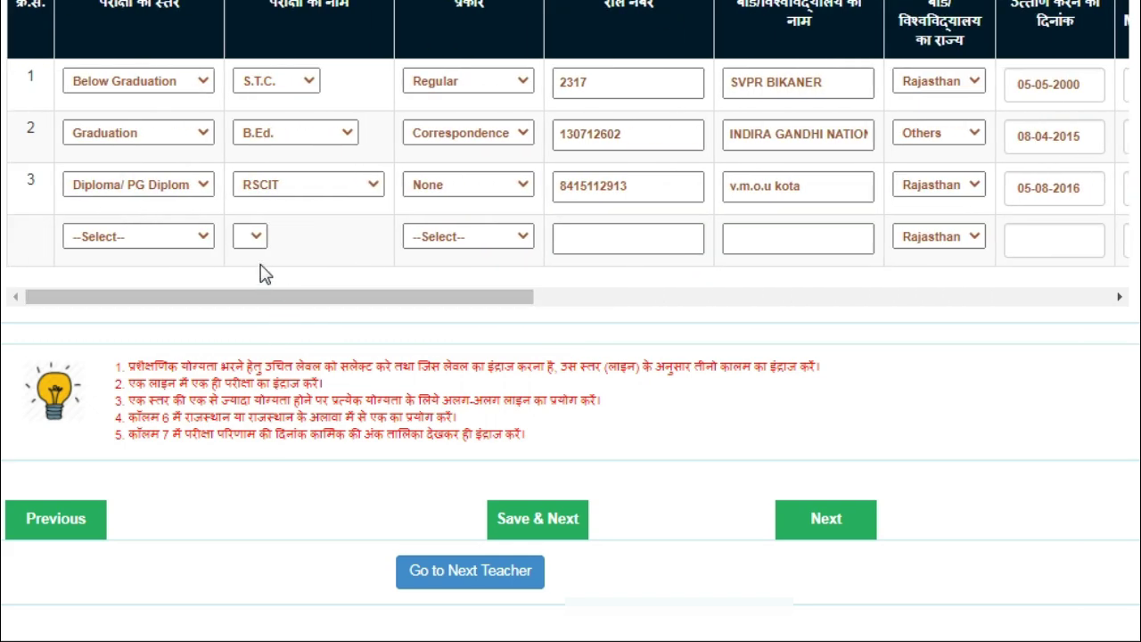
drag(401, 299, 646, 307)
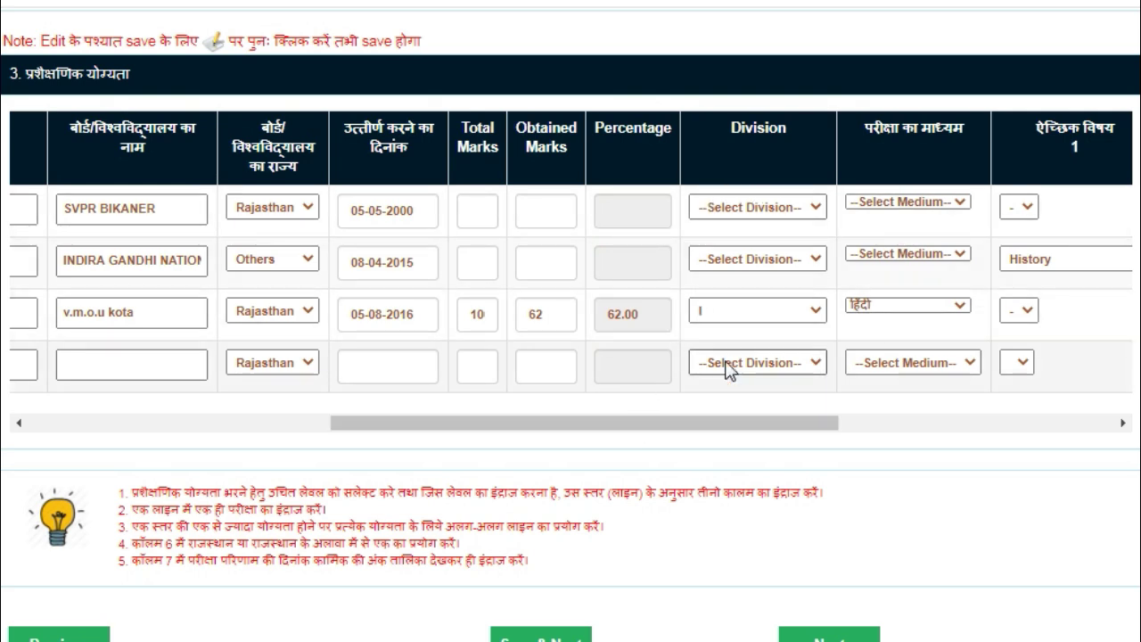
click(479, 212)
text(1600)
key(Tab)
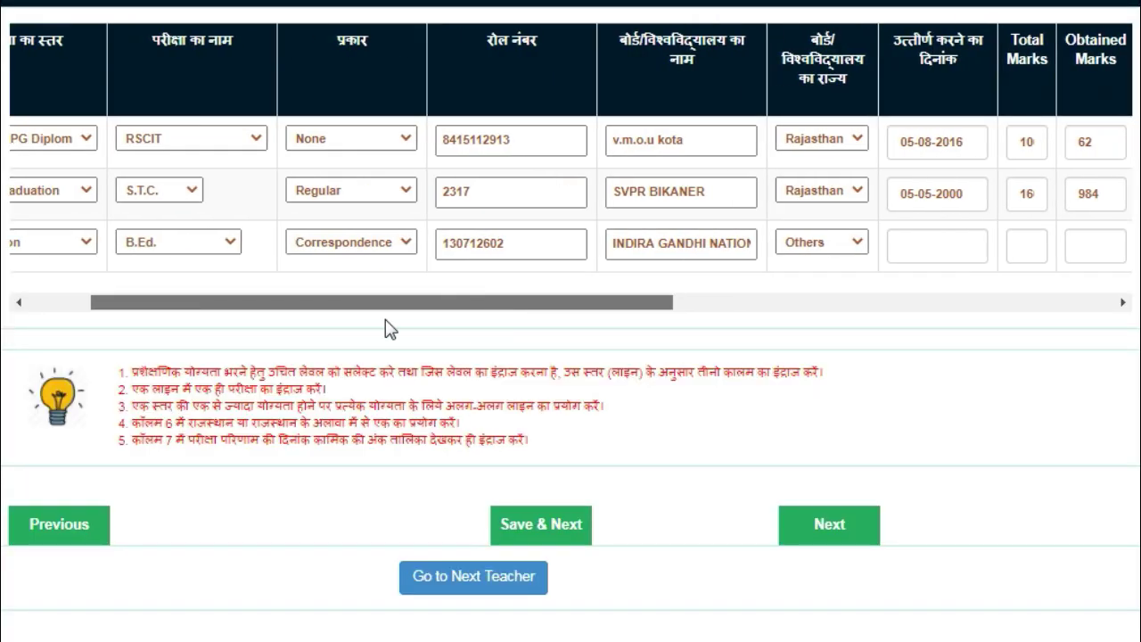
Step: Enter the passing date 08-04-2015, 1000 total marks and 640 obtained marks for the B.Ed. record
scroll(306, 261, left, 3)
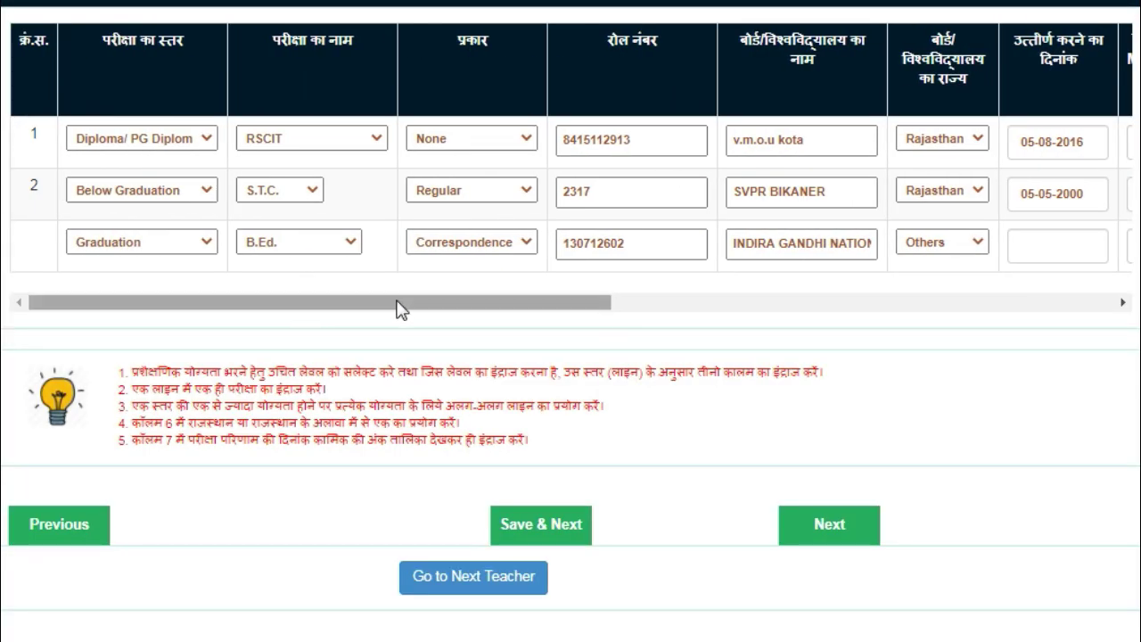
click(365, 305)
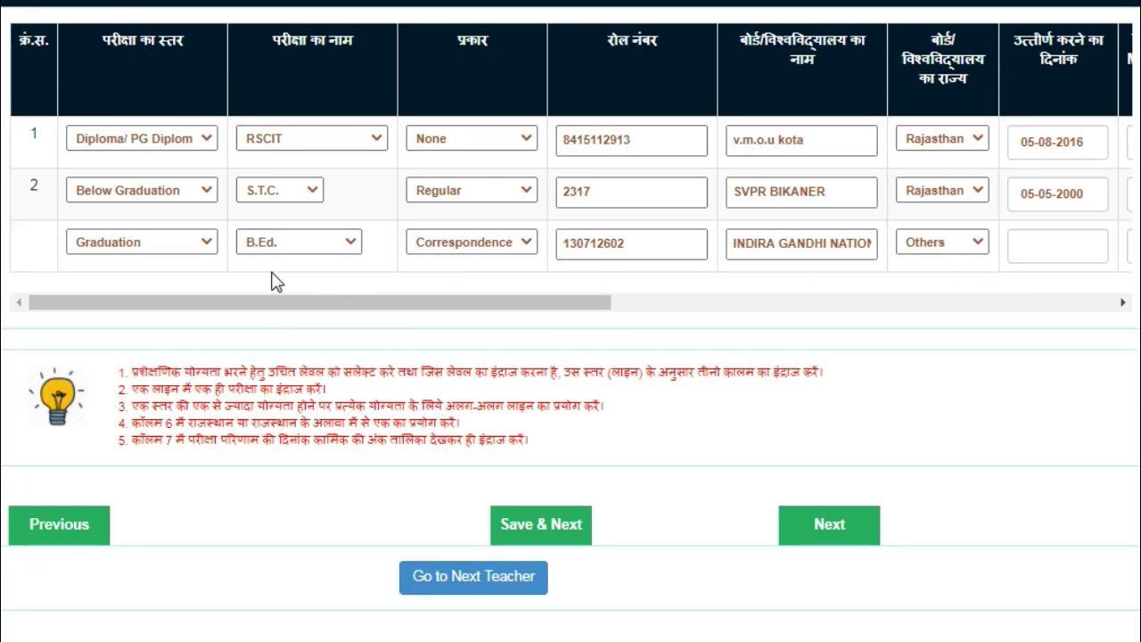
click(418, 307)
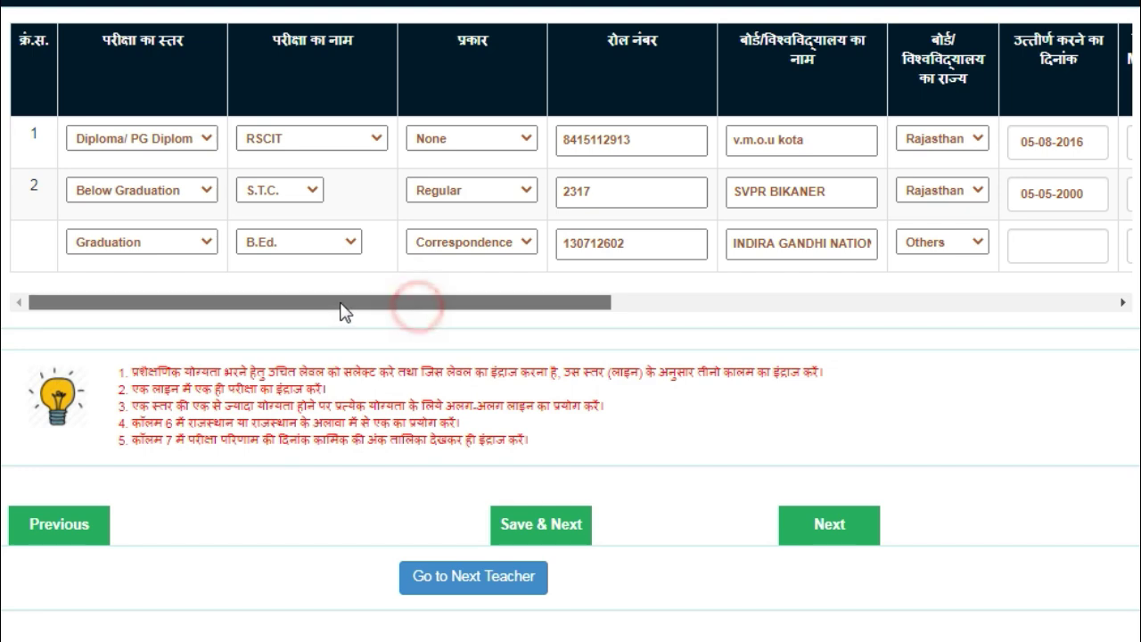
drag(343, 303, 234, 316)
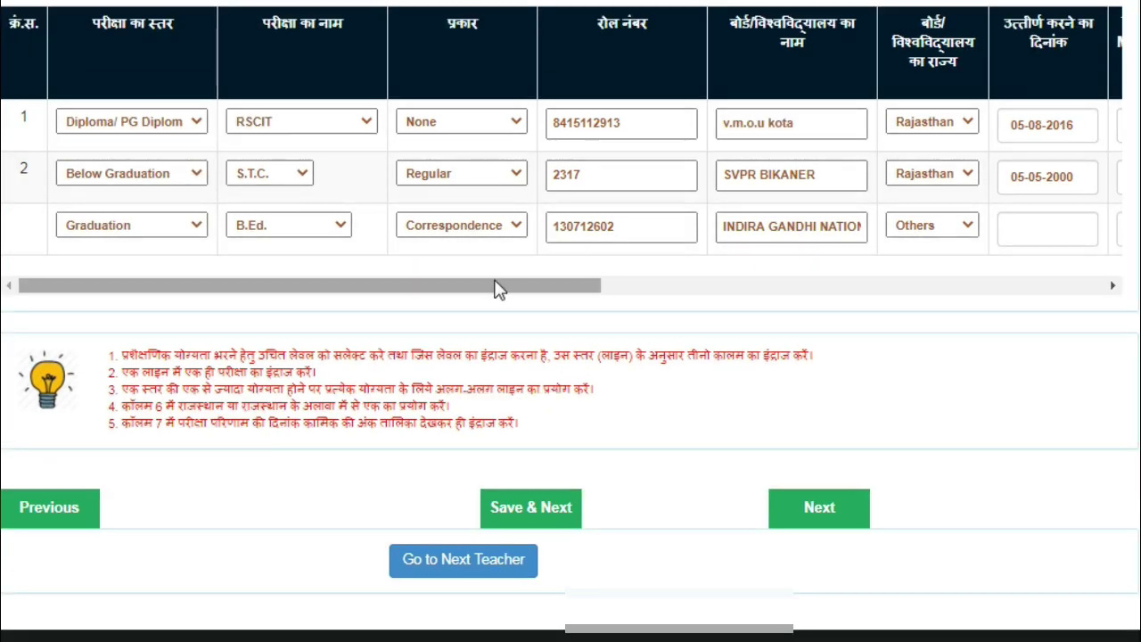
scroll(439, 258, right, 4)
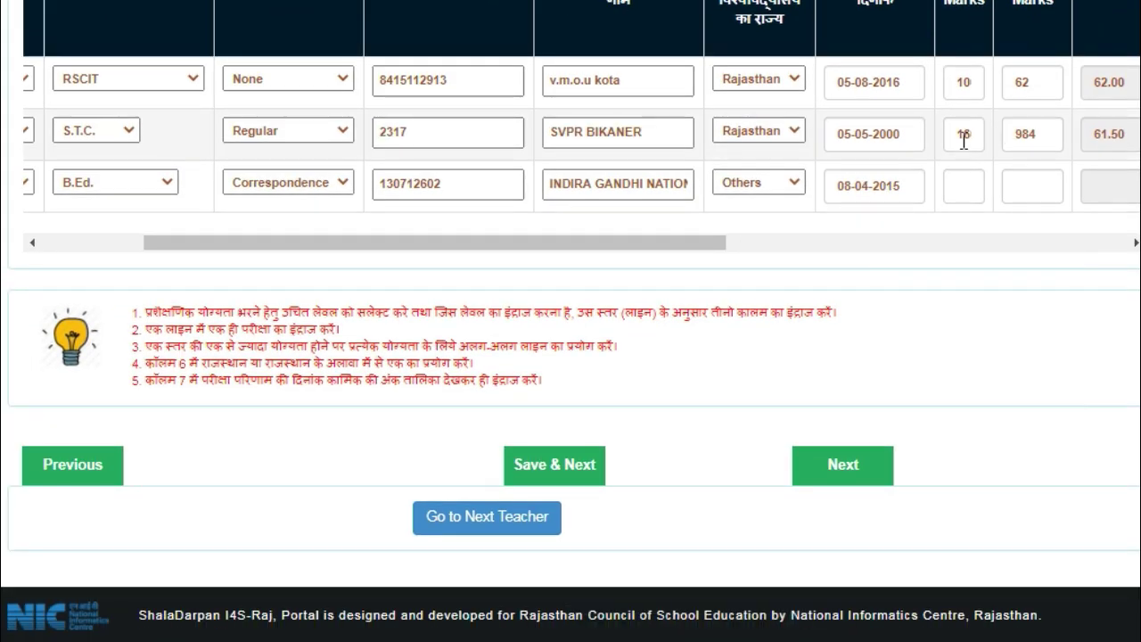
click(963, 188)
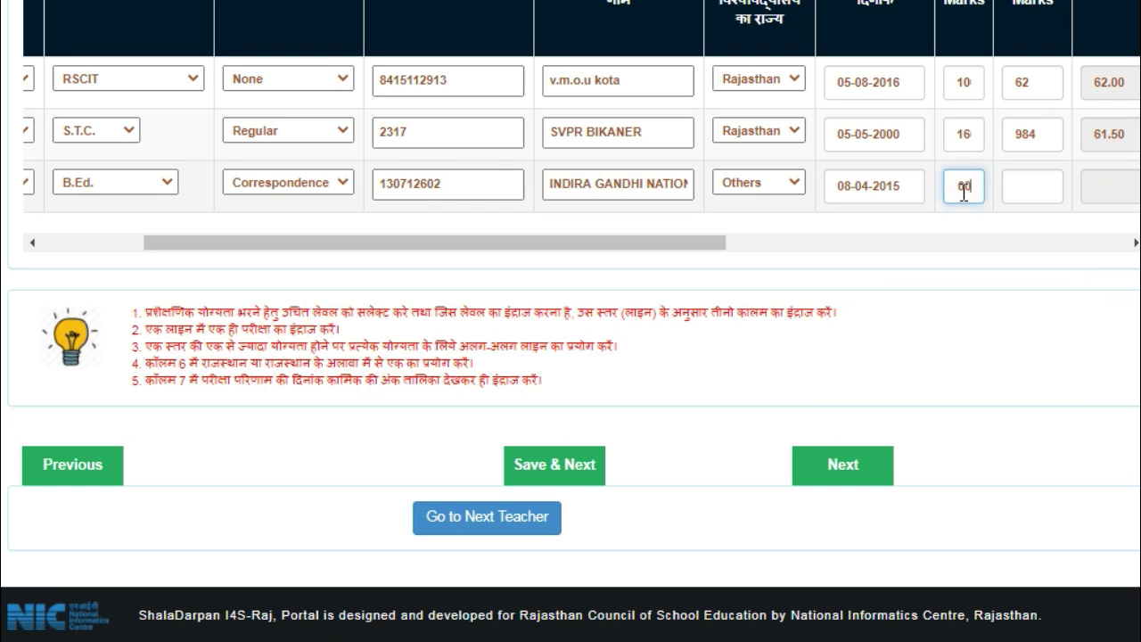
key(Tab)
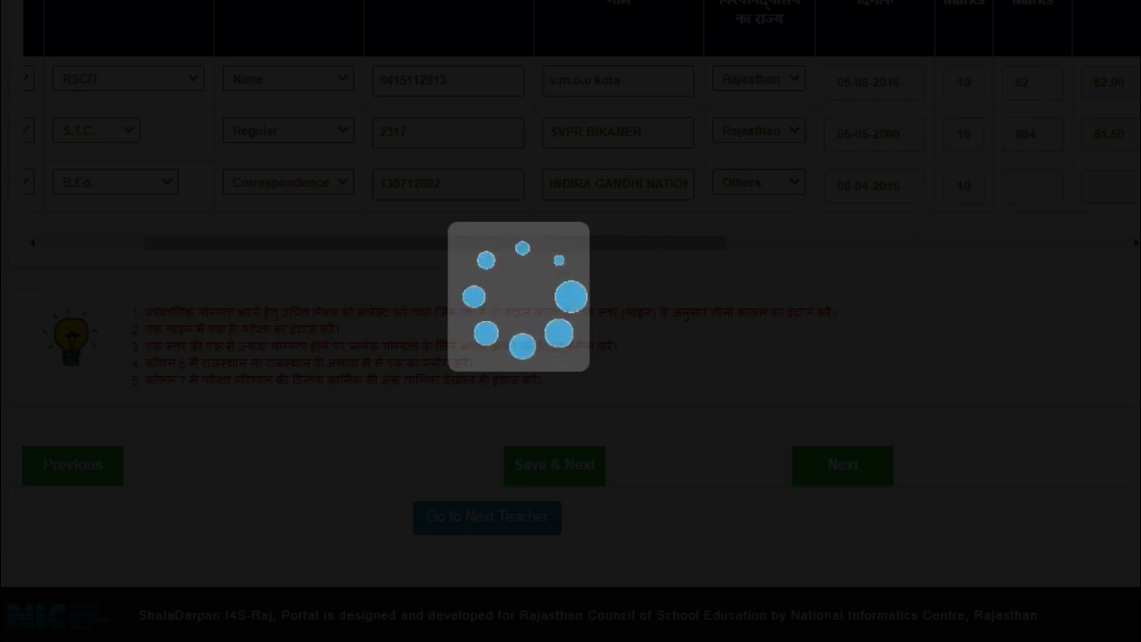
text(640)
key(Tab)
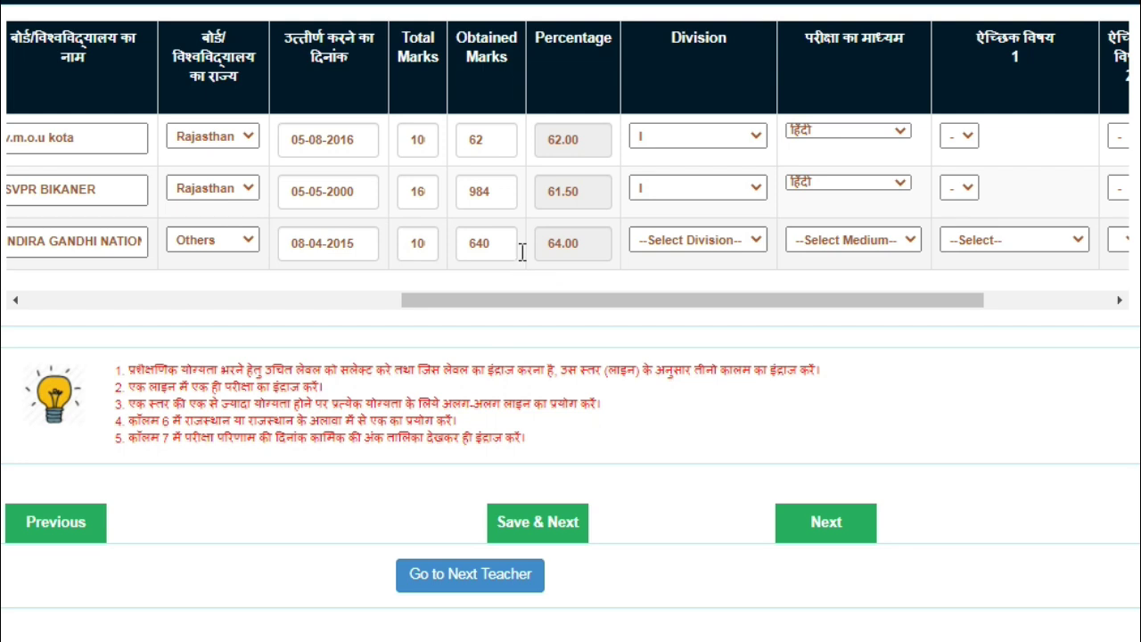
Step: Set the B.Ed. record's division to I and its examination medium to हिंदी
click(700, 241)
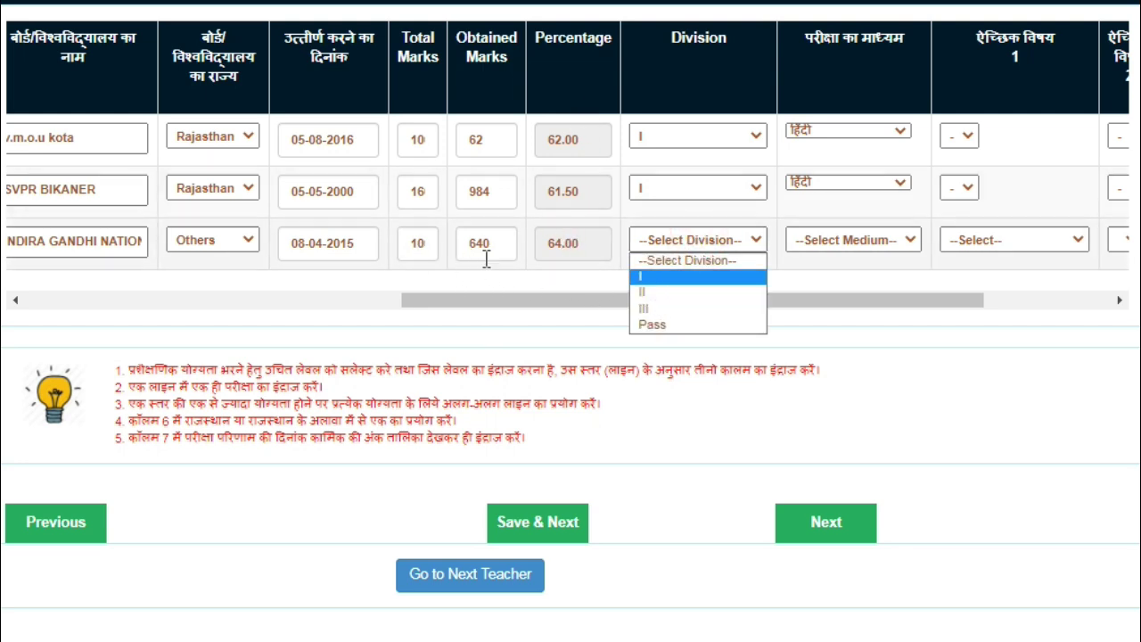
click(644, 278)
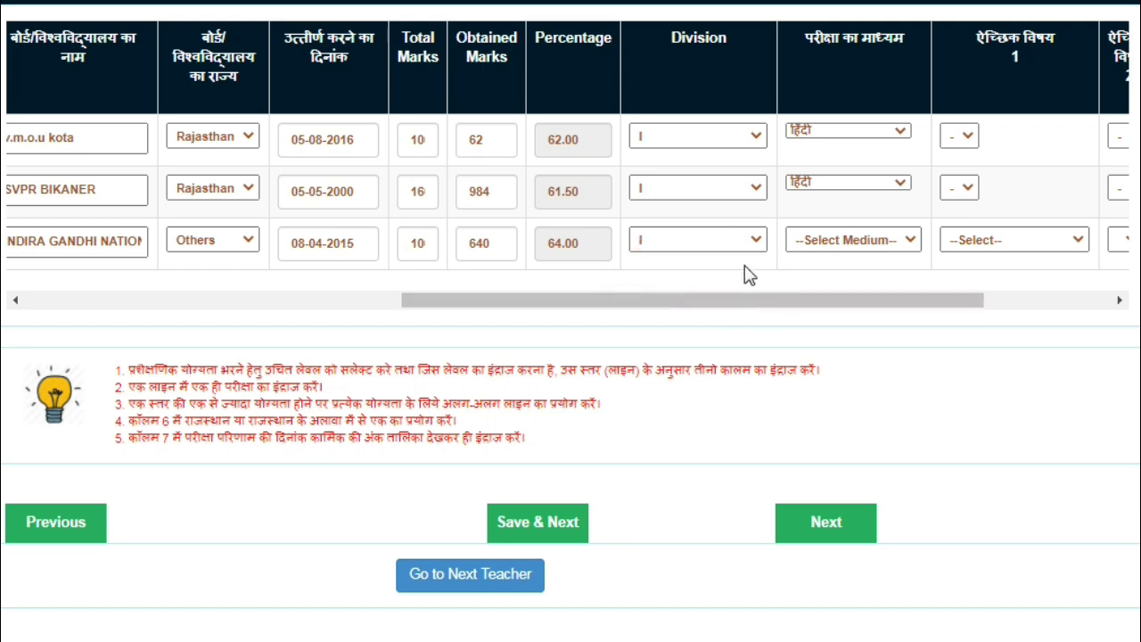
click(830, 241)
click(815, 278)
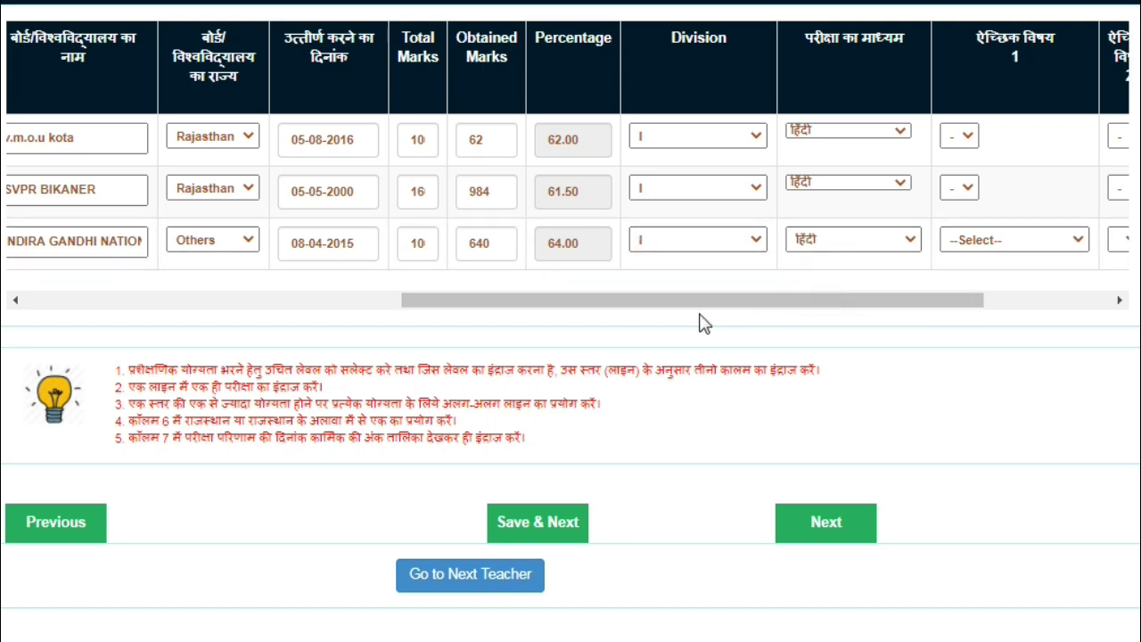
Step: Choose Hindi as the B.Ed. record's first elective subject and select its second elective subject
scroll(624, 241, right, 3)
drag(736, 303, 756, 305)
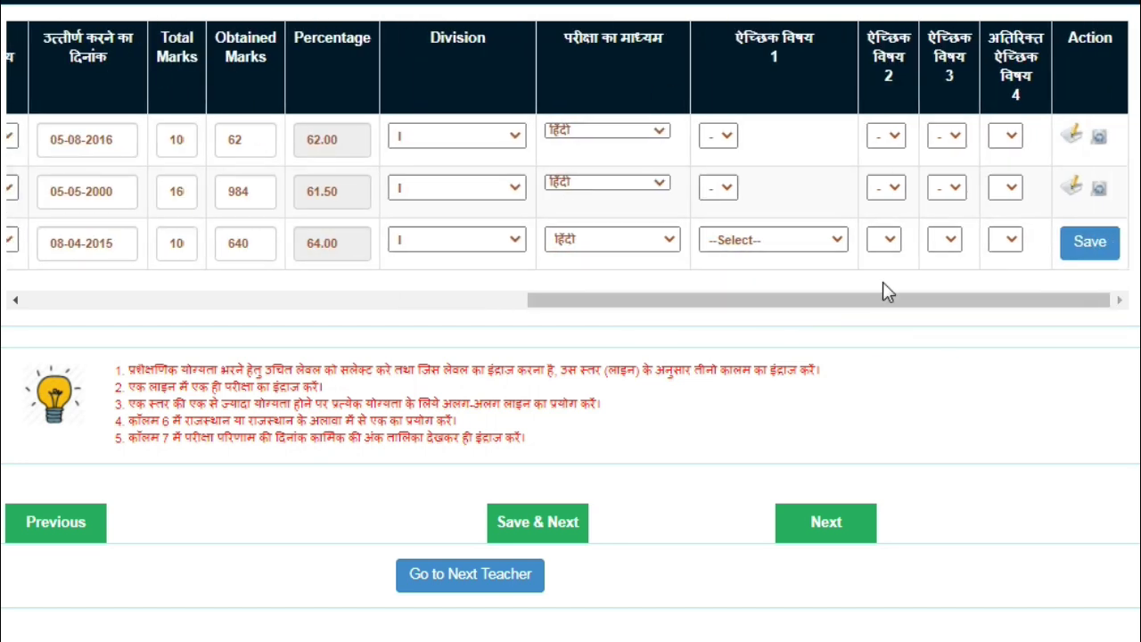
click(747, 241)
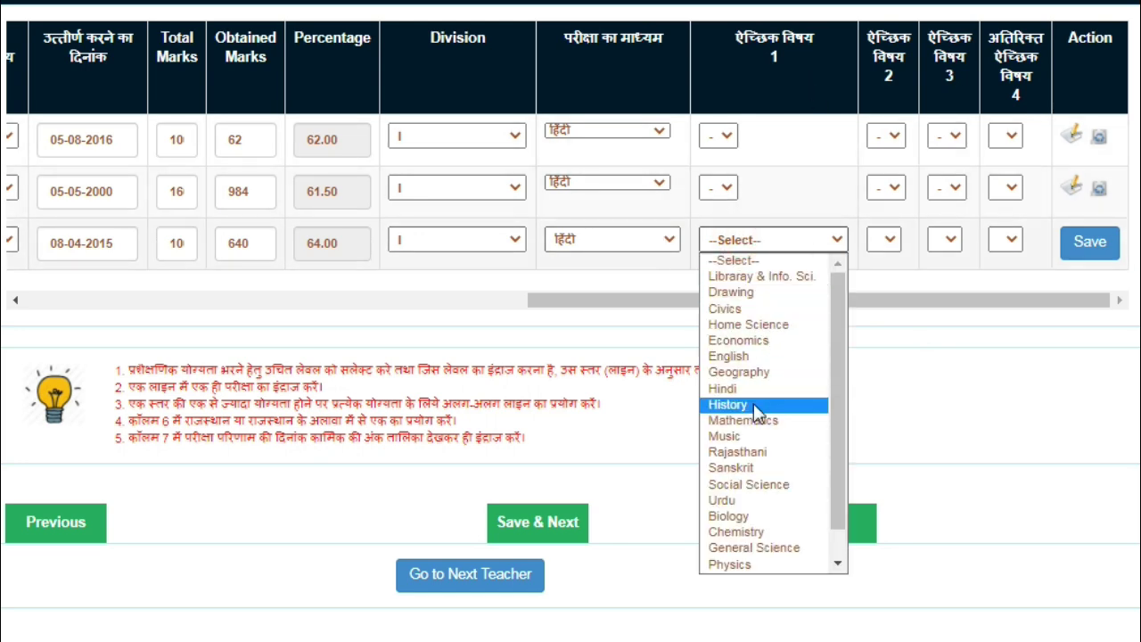
click(723, 389)
click(884, 241)
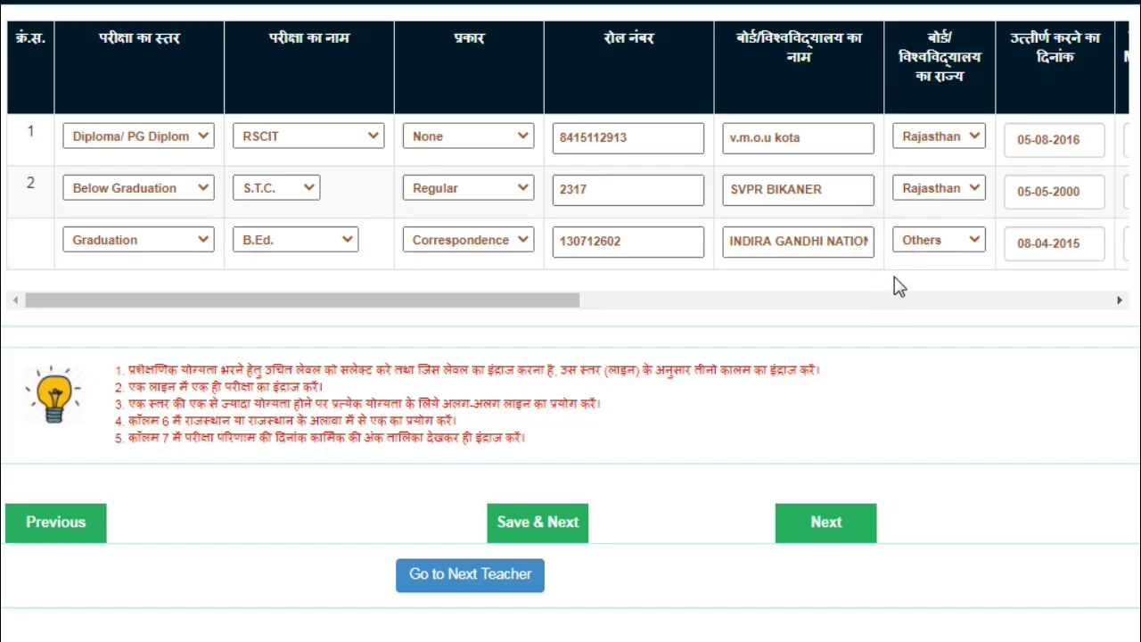
drag(518, 303, 963, 311)
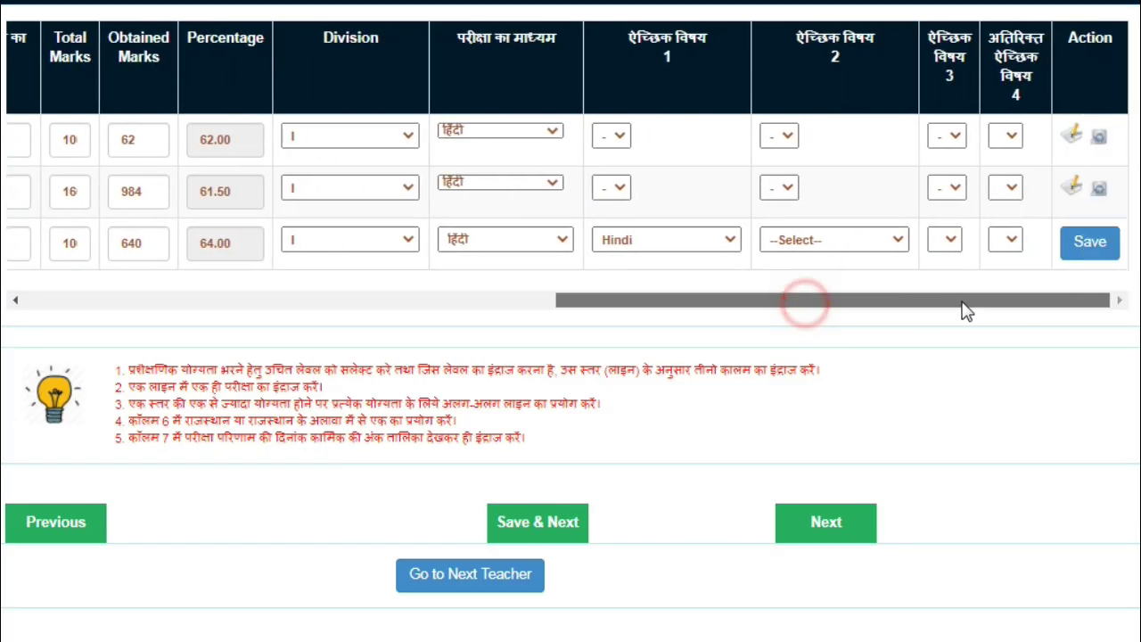
click(820, 239)
click(821, 390)
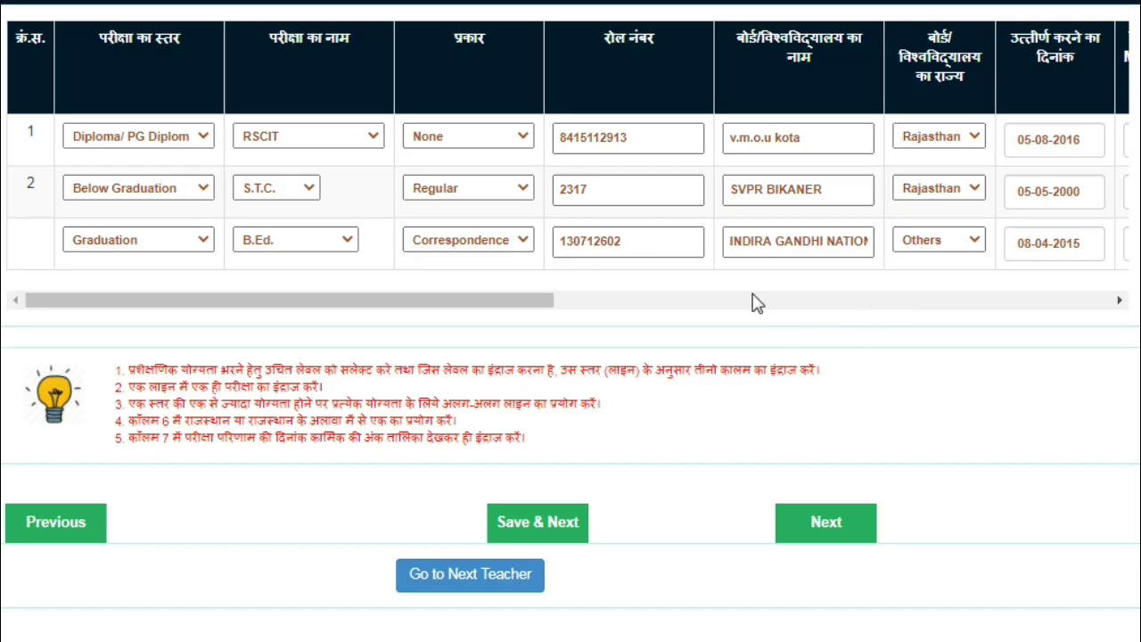
Step: Save the completed B.Ed. record and dismiss the notice
drag(459, 303, 1103, 301)
click(1089, 242)
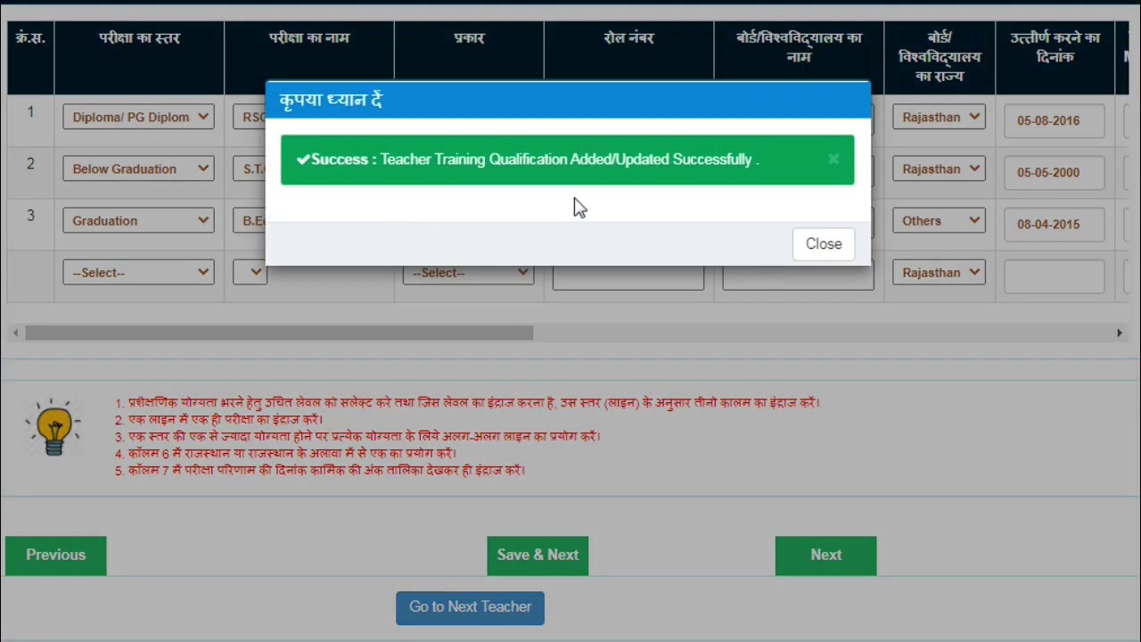
click(829, 257)
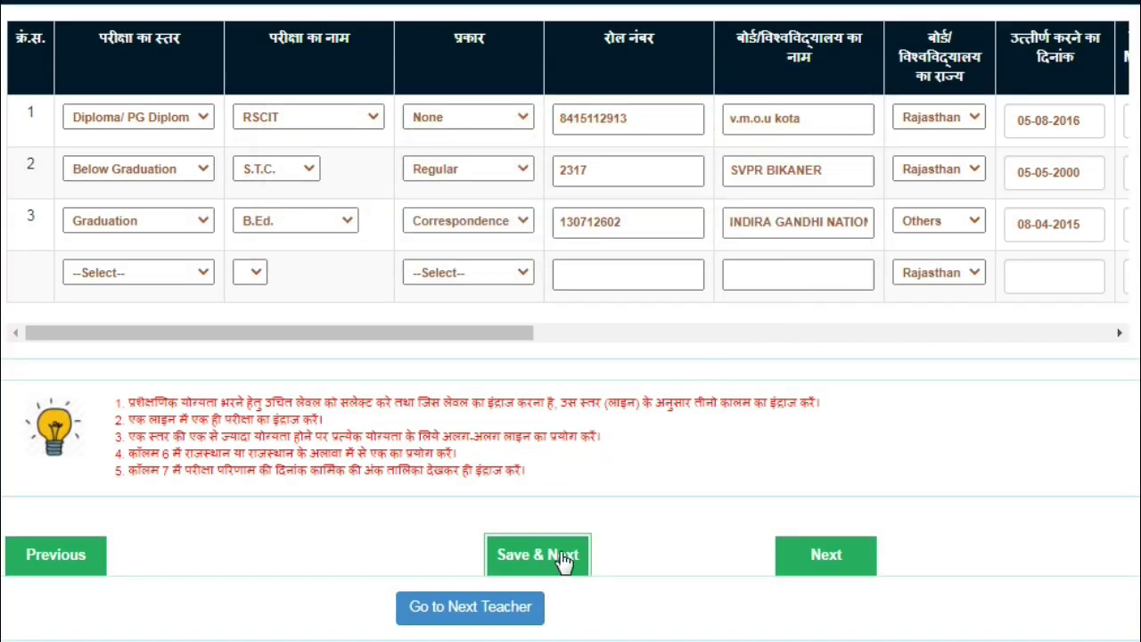
Step: Review the saved training qualification rows, then save the section and proceed to the service details
click(399, 334)
drag(400, 333, 716, 333)
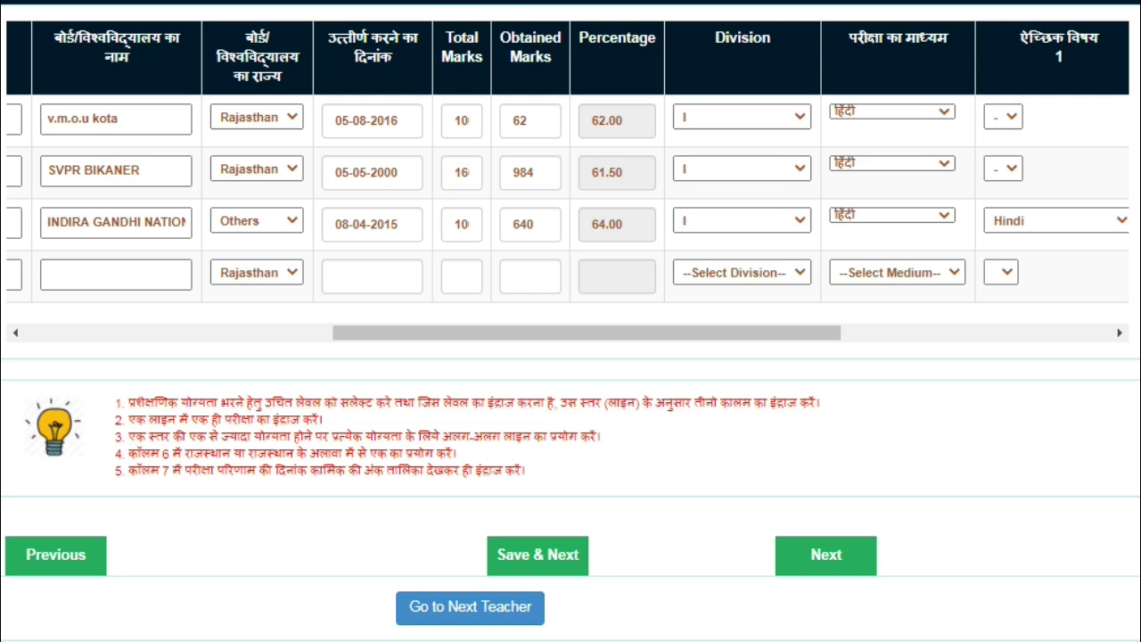
mouse_move(470, 270)
mouse_down()
mouse_move(509, 284)
mouse_move(617, 216)
mouse_up()
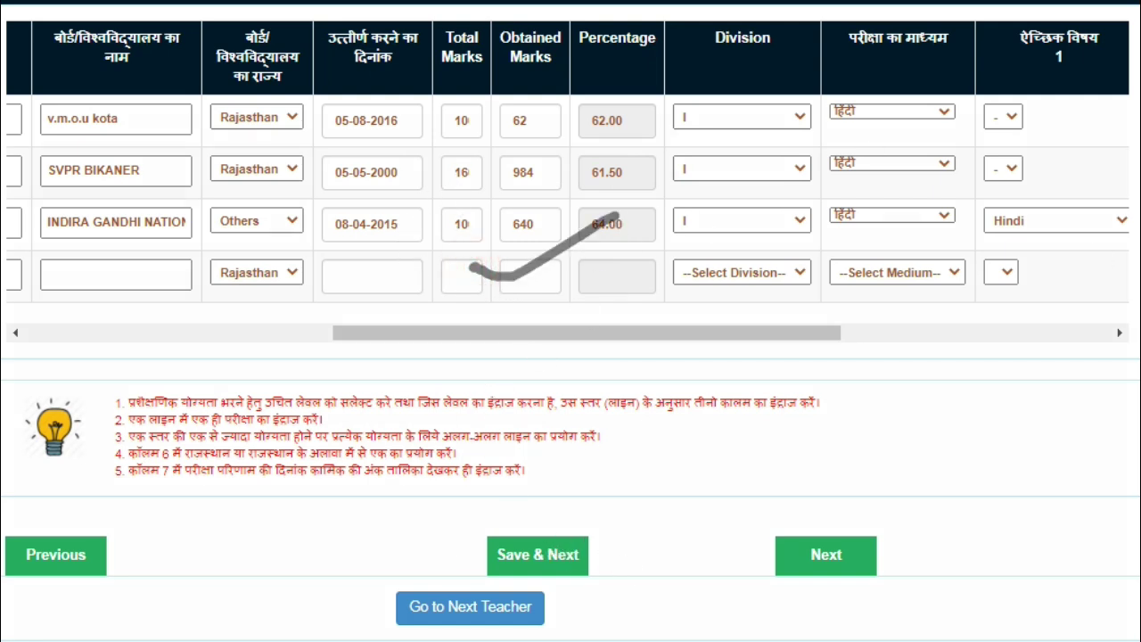
click(552, 559)
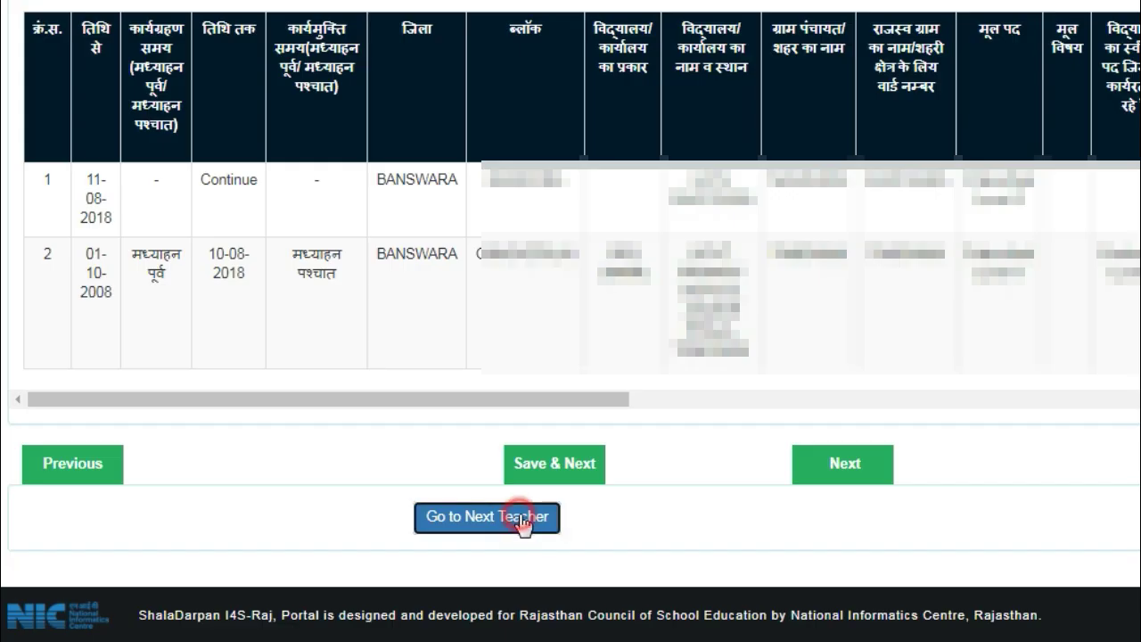
Step: Go to the teacher list, check the section completion status, and reopen the teacher's form 10
click(519, 517)
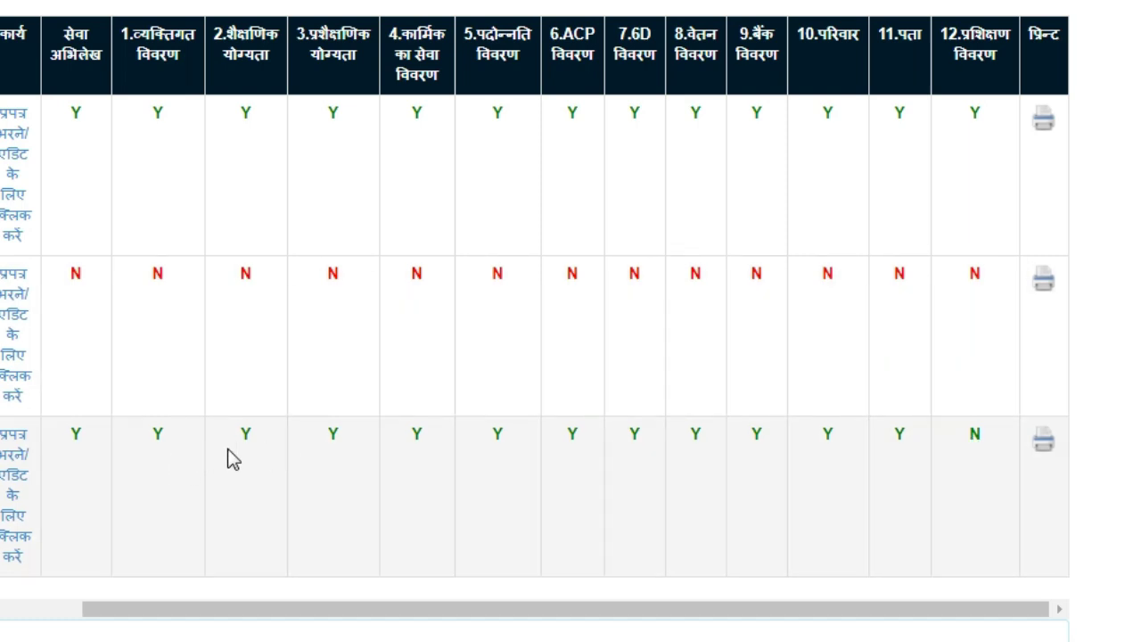
click(900, 435)
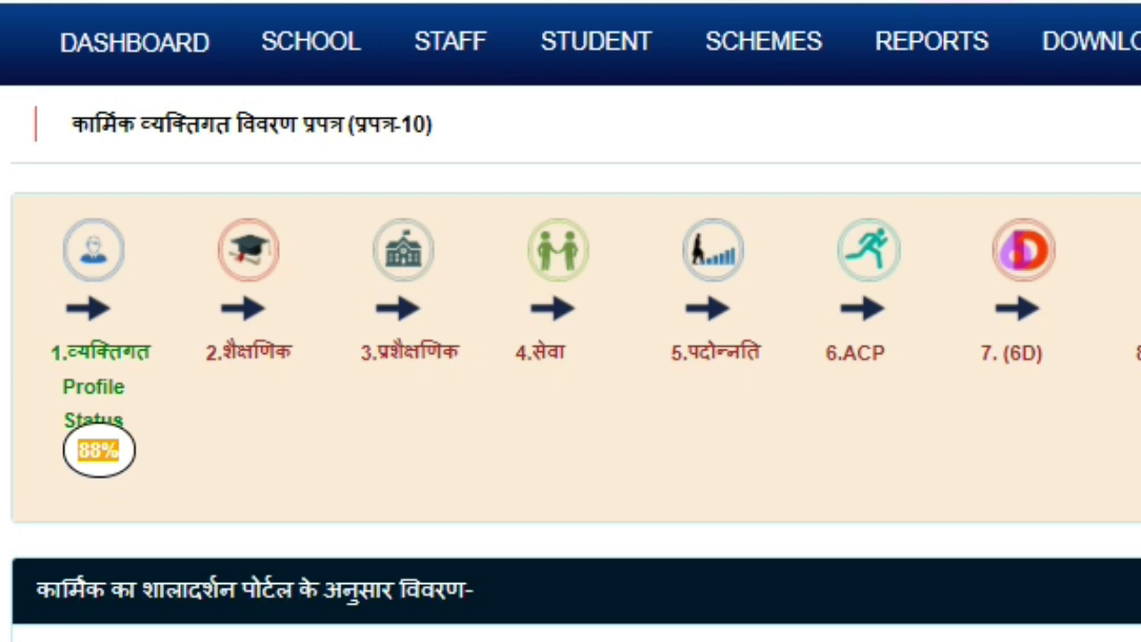
mouse_move(170, 409)
mouse_down()
mouse_move(35, 438)
mouse_move(171, 412)
mouse_up()
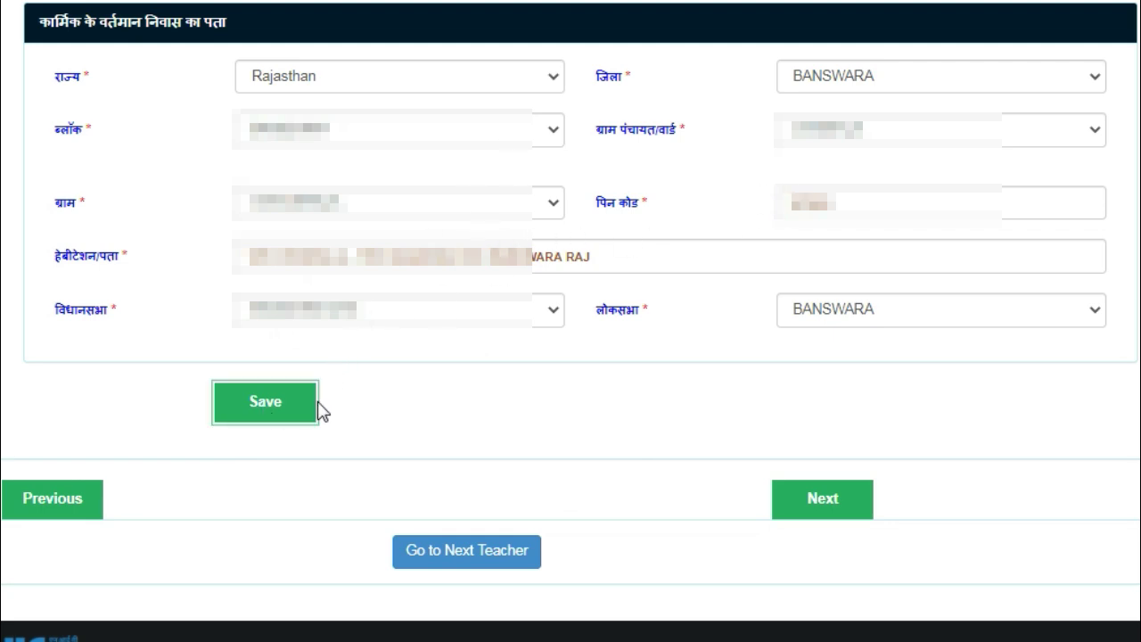
Step: Save the teacher's residence address details and proceed to the training and workshop section
click(275, 408)
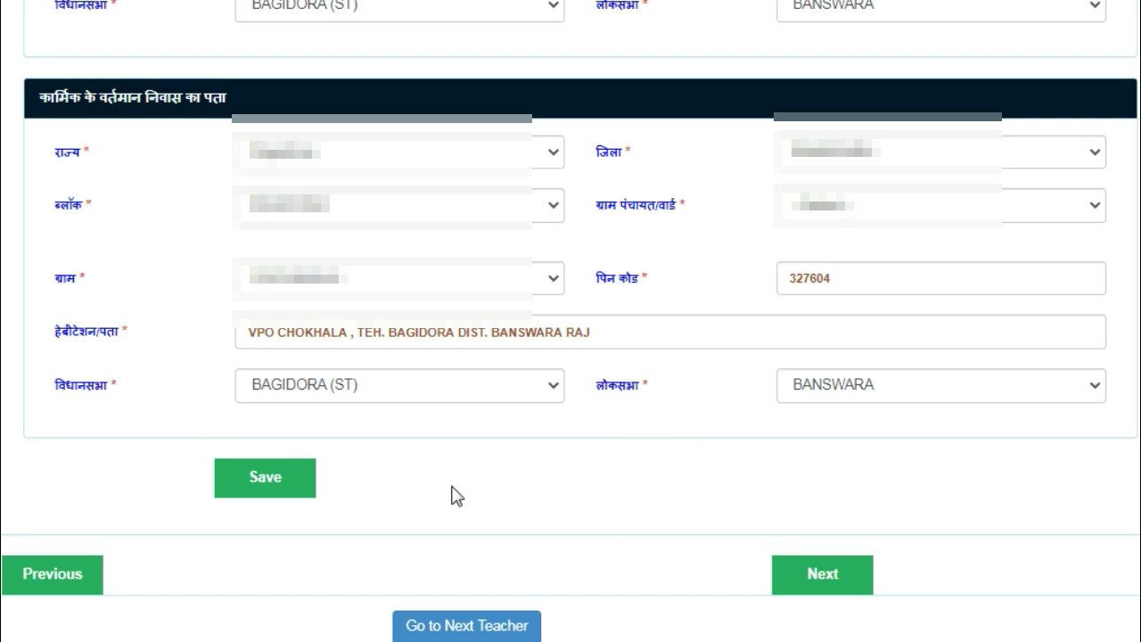
click(838, 583)
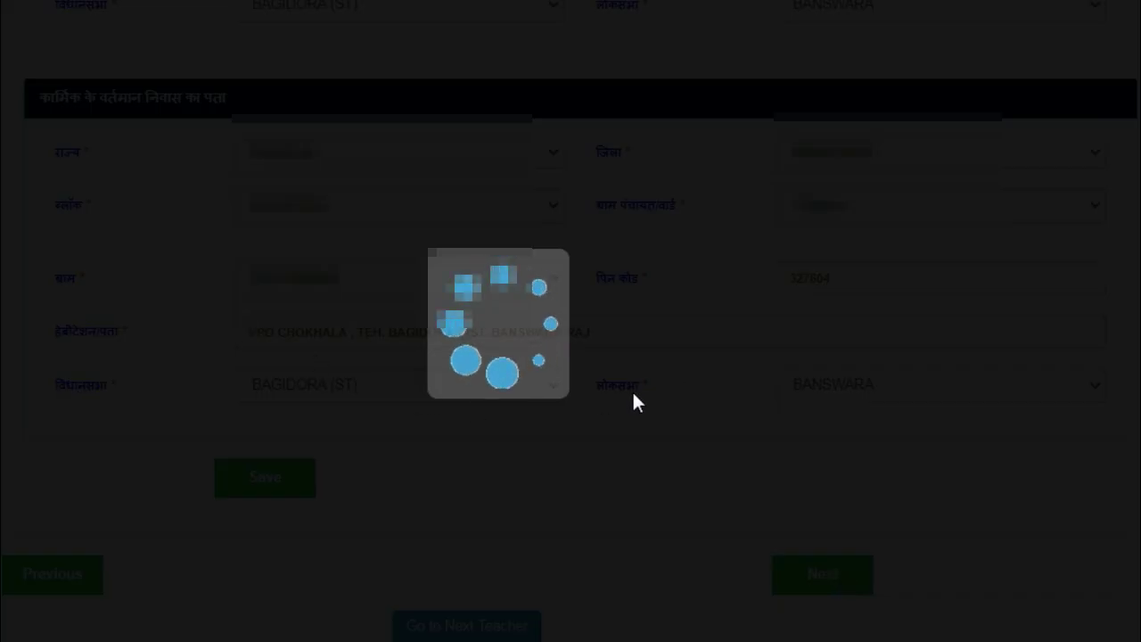
Step: Fill the blank row below the existing trainings with training name अन्य and start date 22-07-2020
scroll(678, 361, up, 5)
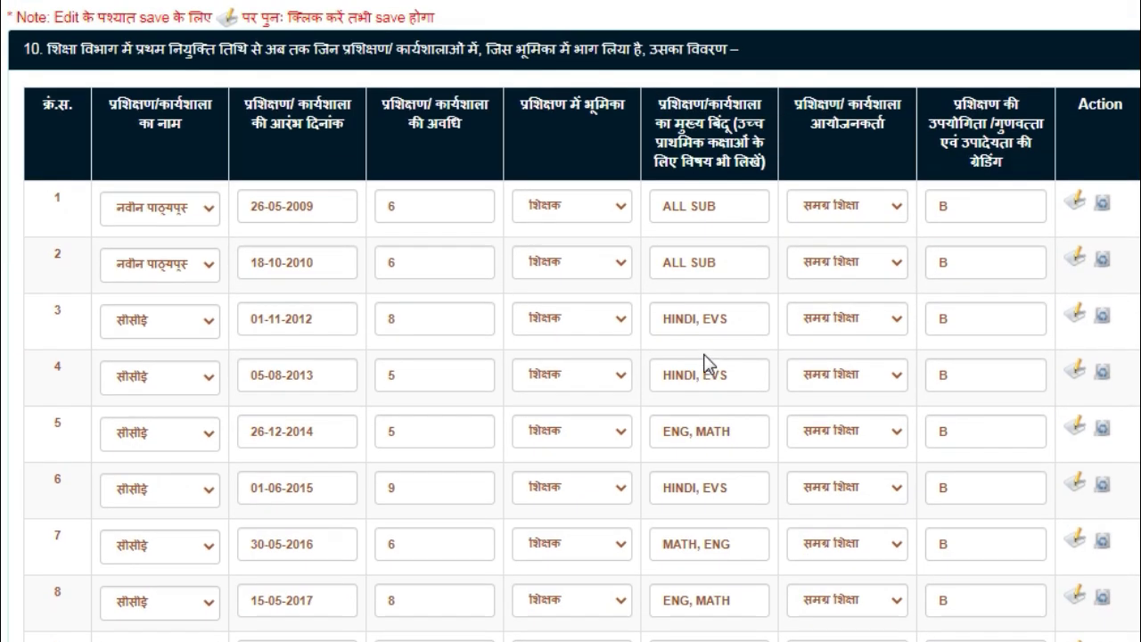
scroll(704, 361, down, 3)
scroll(705, 361, up, 3)
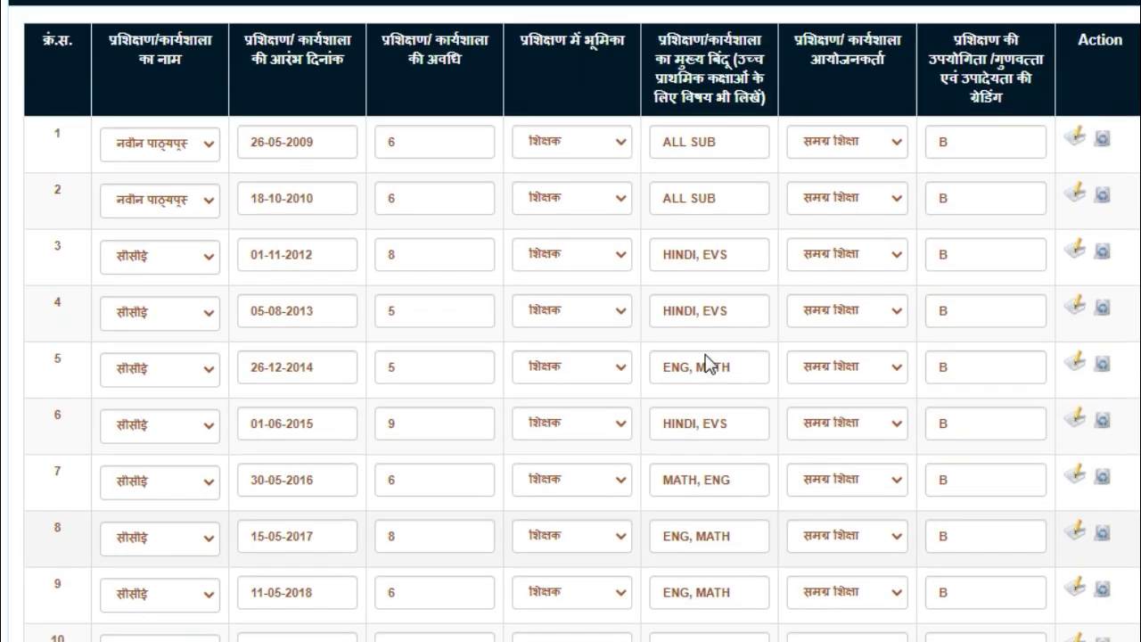
scroll(736, 506, down, 3)
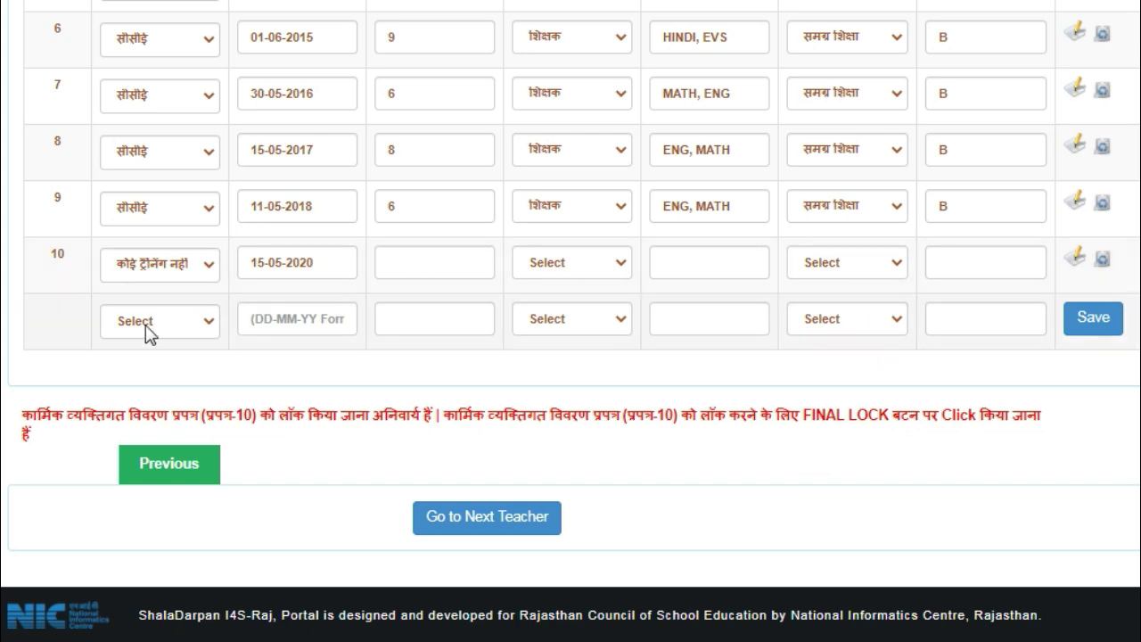
click(185, 323)
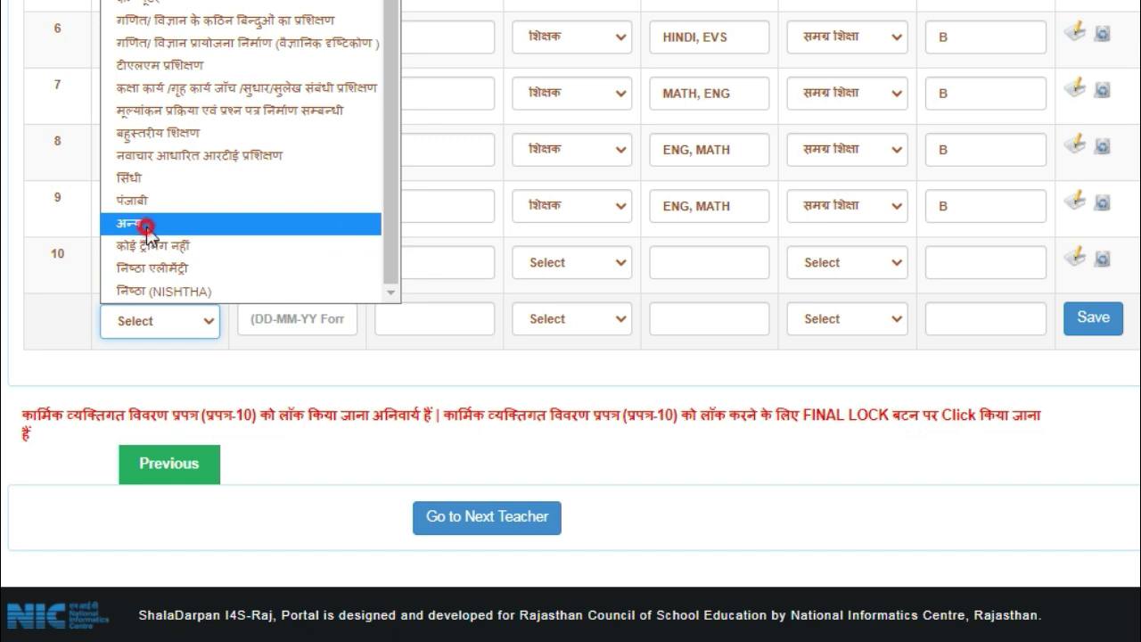
click(146, 226)
click(301, 318)
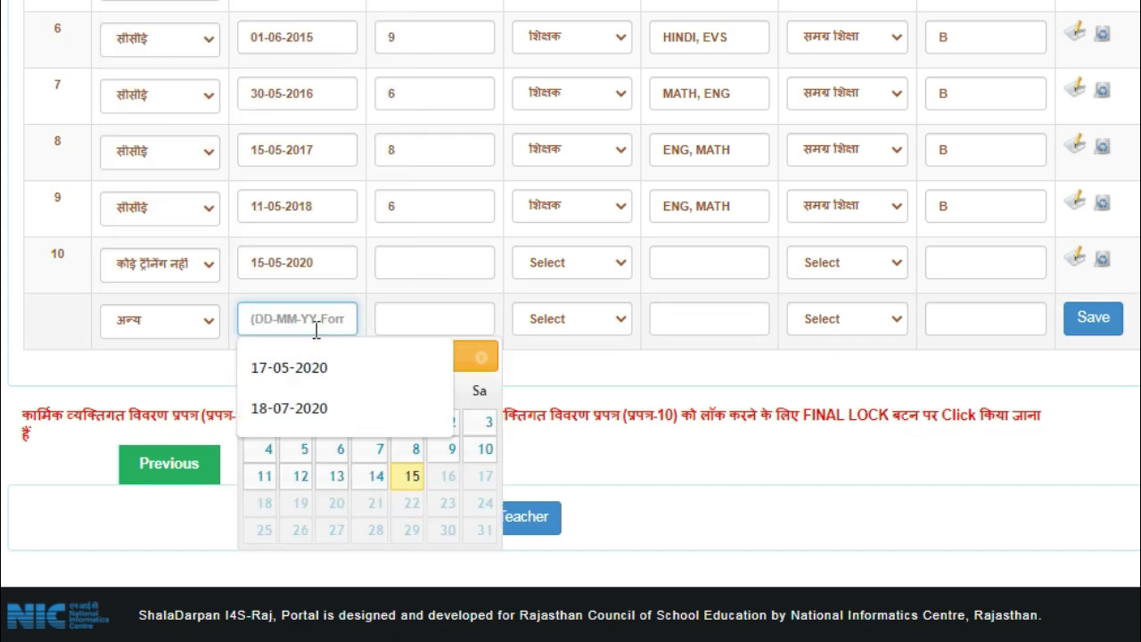
text(22-07-)
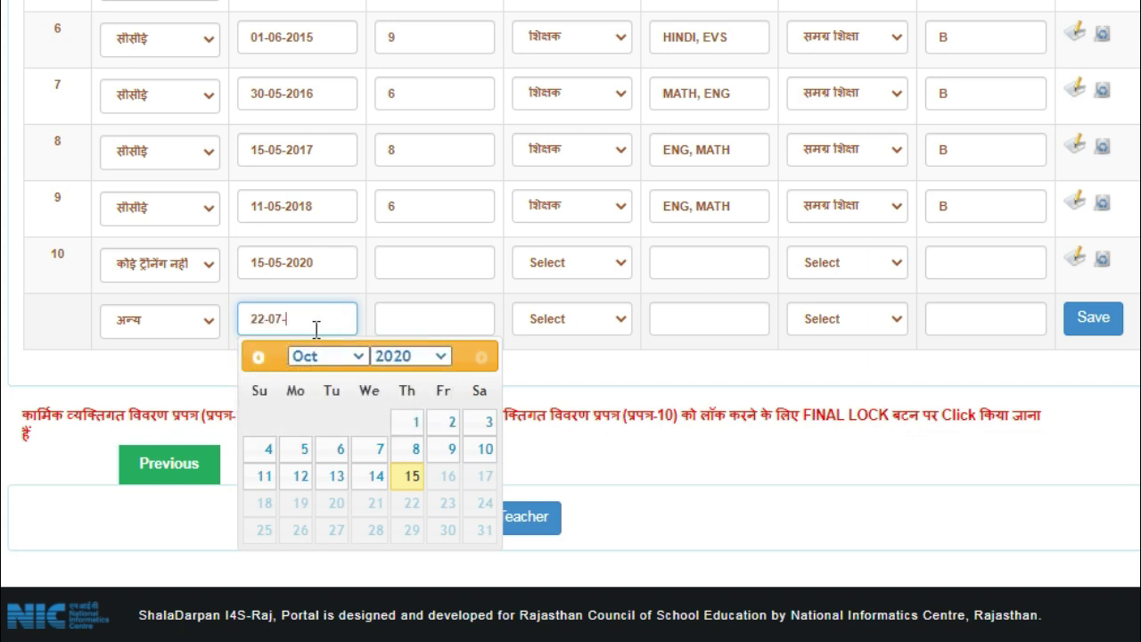
text(2020)
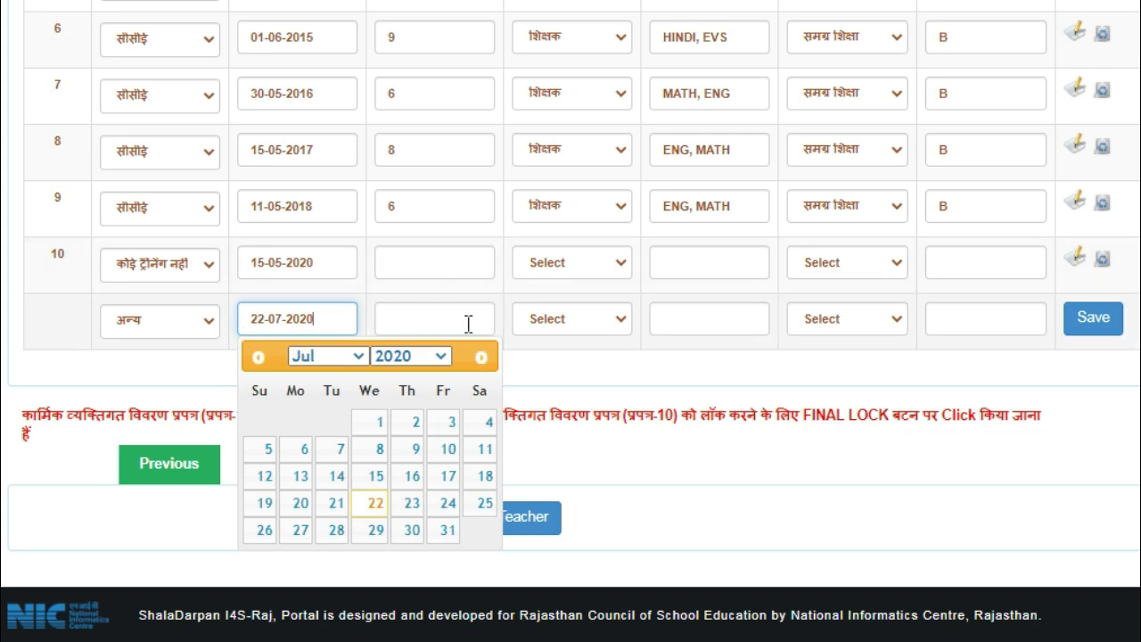
Step: Fill the new अन्य training row with duration 4, role शिक्षक and subject Online All Prashikshan
click(423, 313)
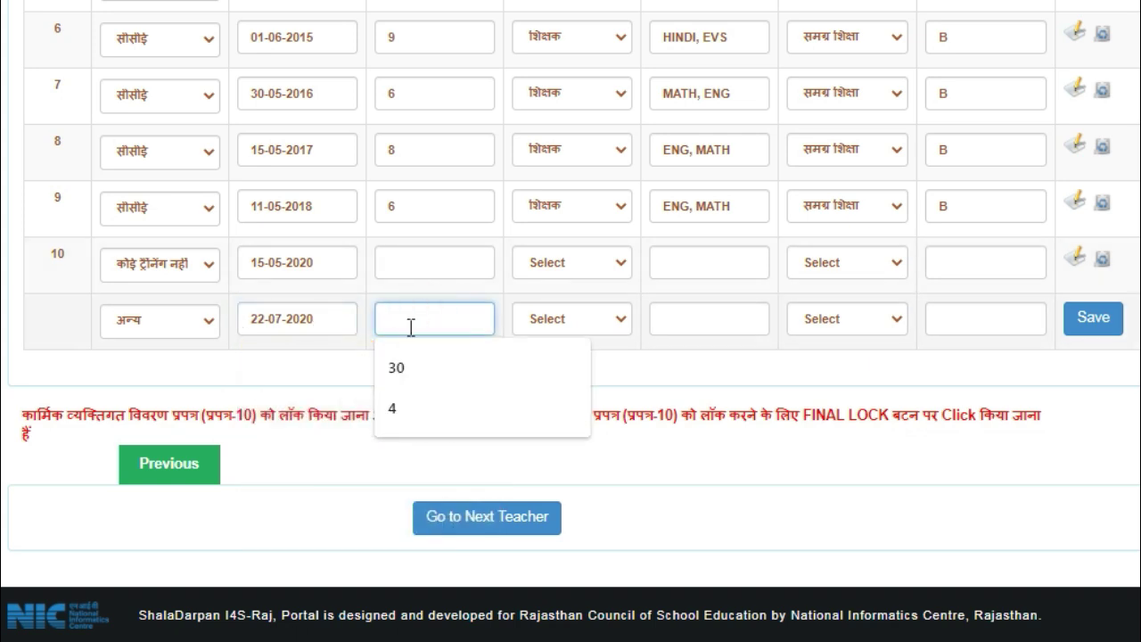
click(391, 413)
click(554, 318)
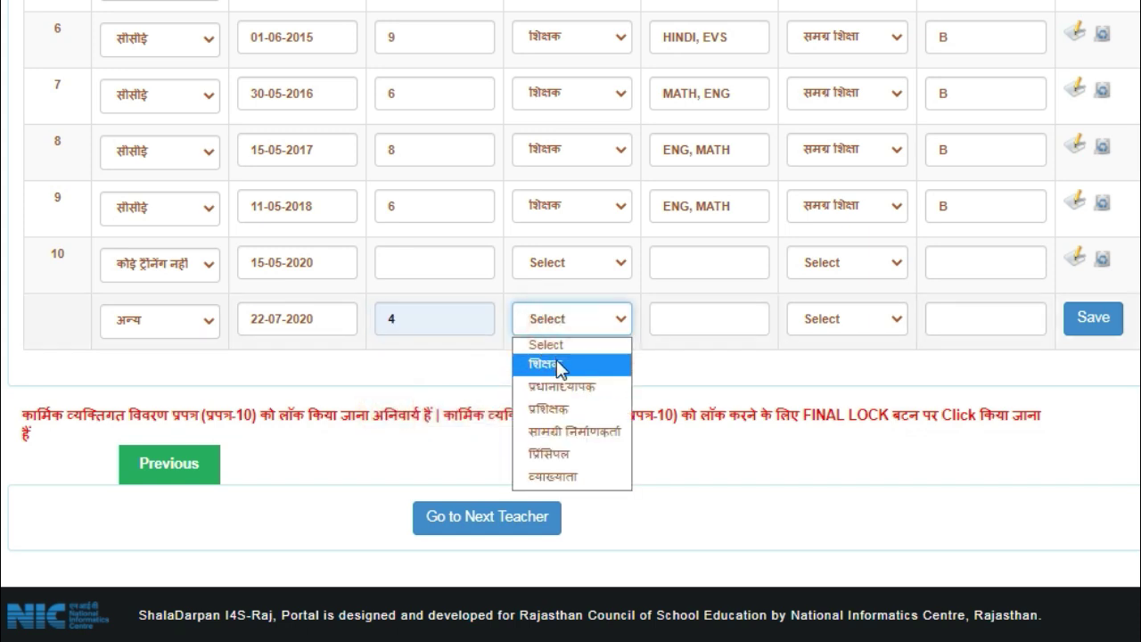
click(695, 318)
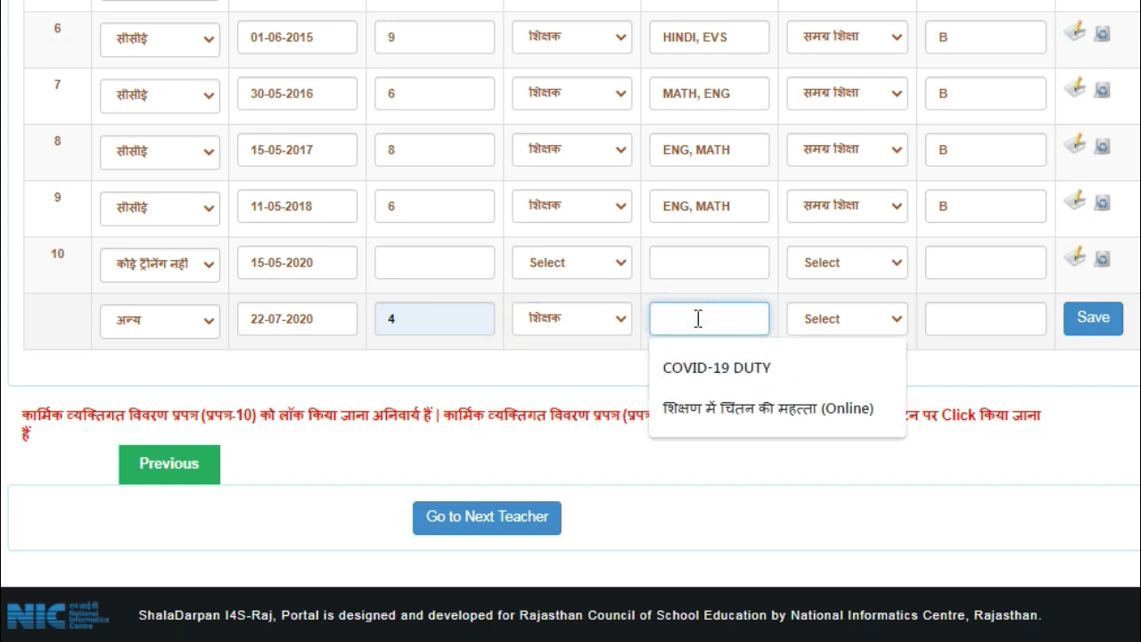
text(All Prashikshan)
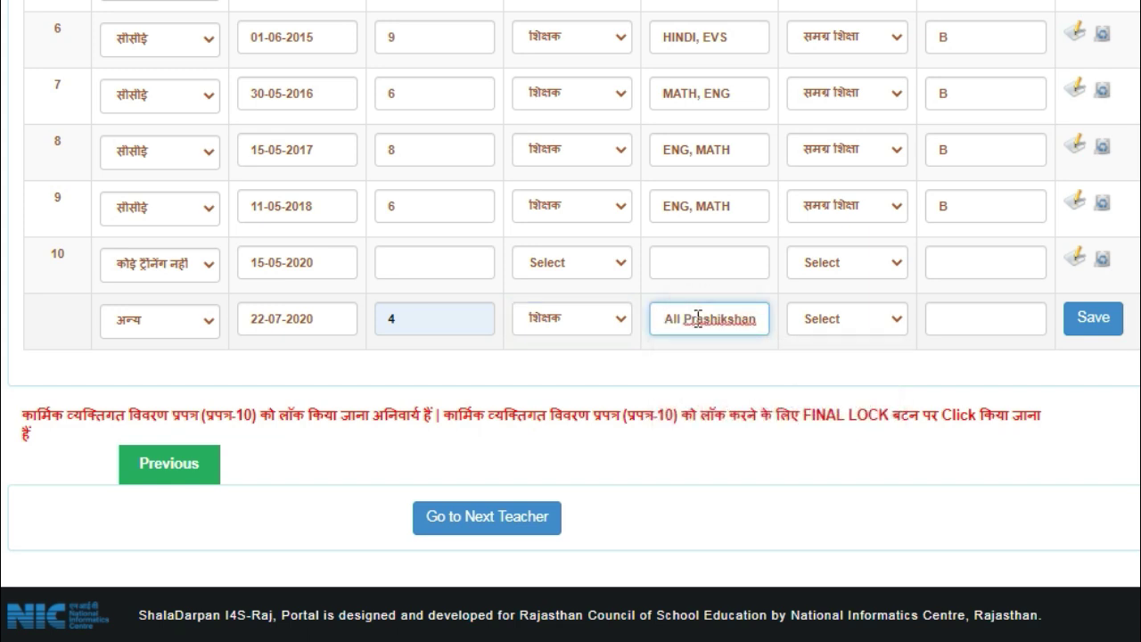
Step: Set the new training row's organizing body to समग्र शिक्षा and grade to A, then save the row and dismiss the notice
click(813, 319)
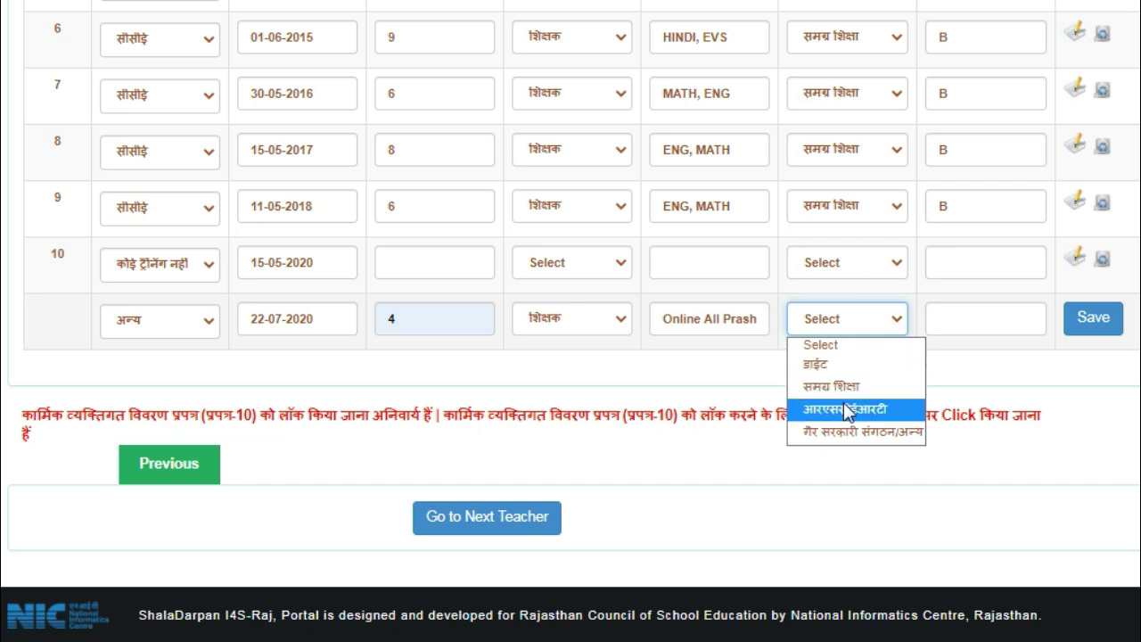
click(838, 385)
click(983, 321)
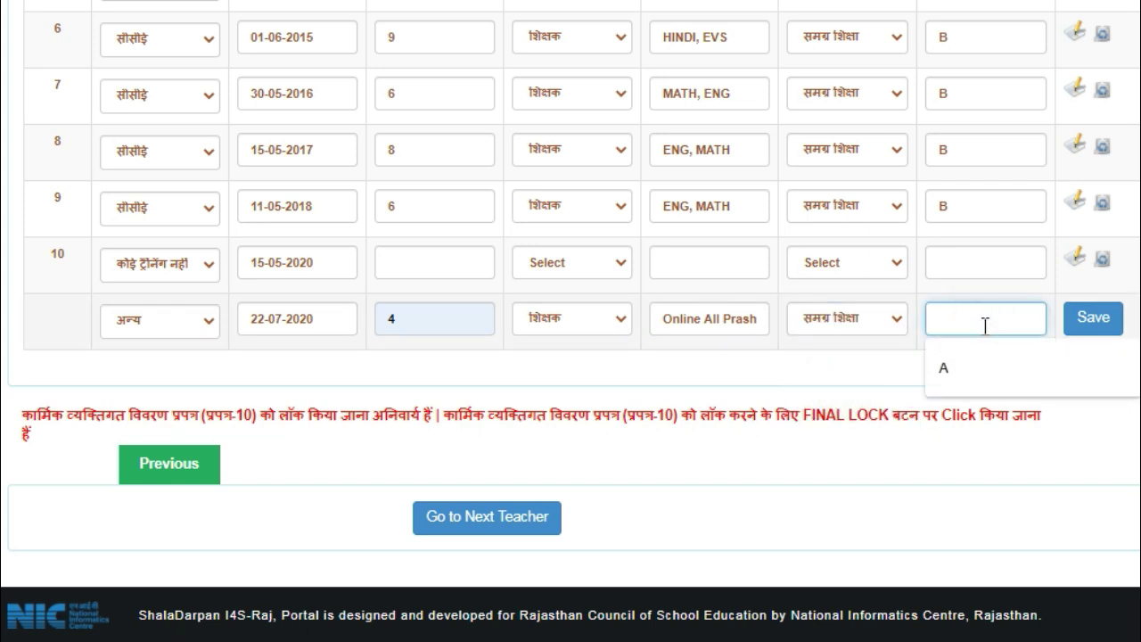
click(976, 368)
click(1109, 328)
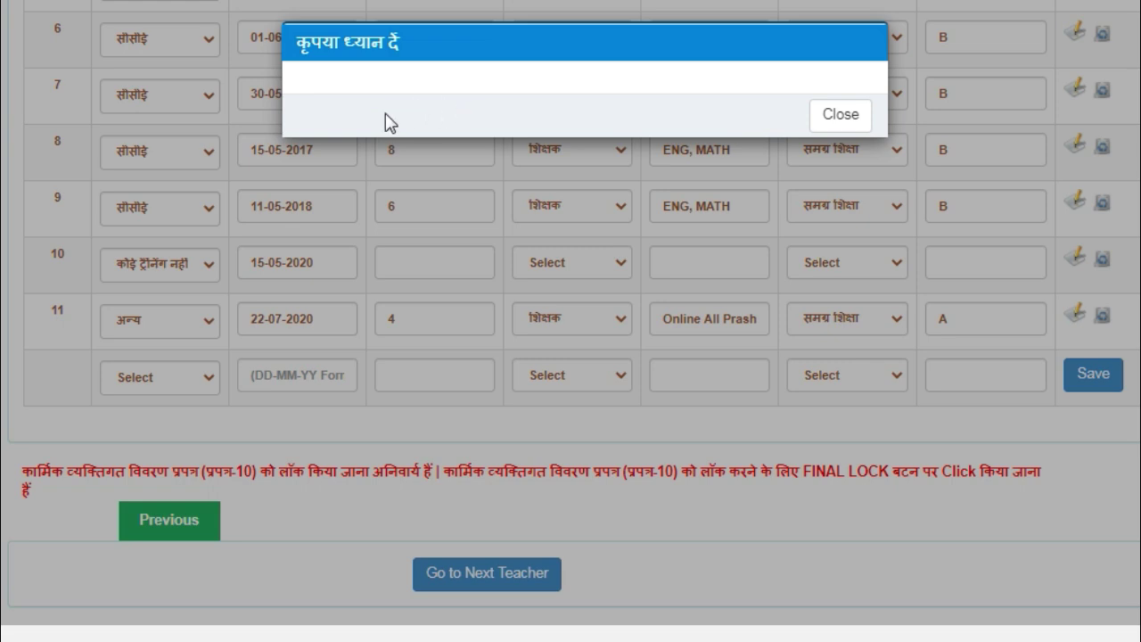
click(851, 120)
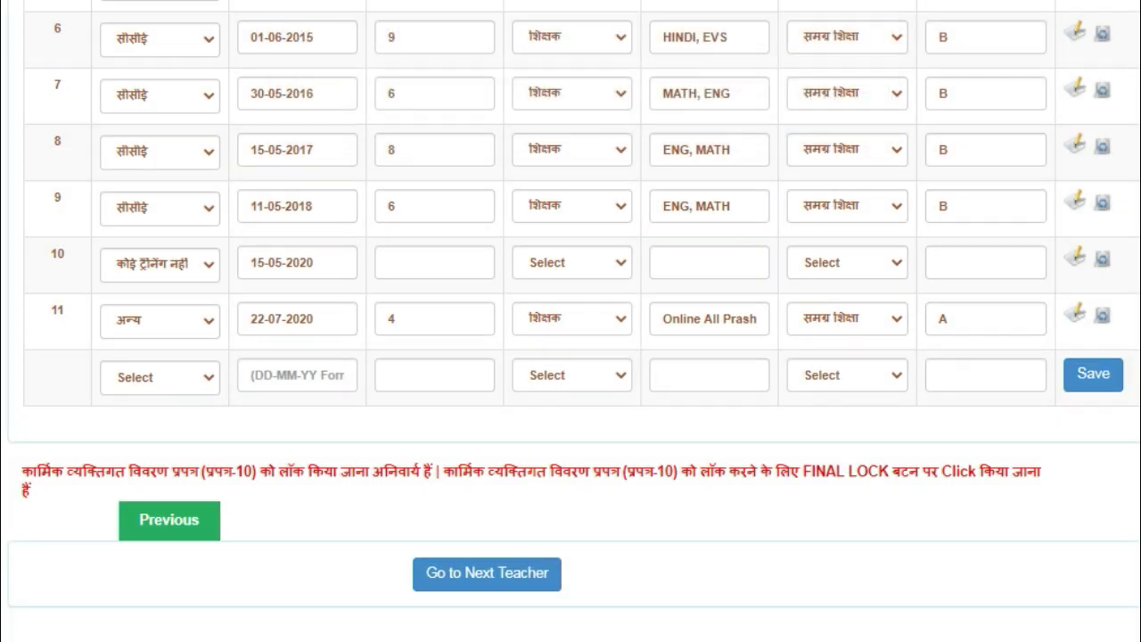
mouse_move(650, 342)
mouse_down()
mouse_move(779, 346)
mouse_move(785, 321)
mouse_move(627, 308)
mouse_up()
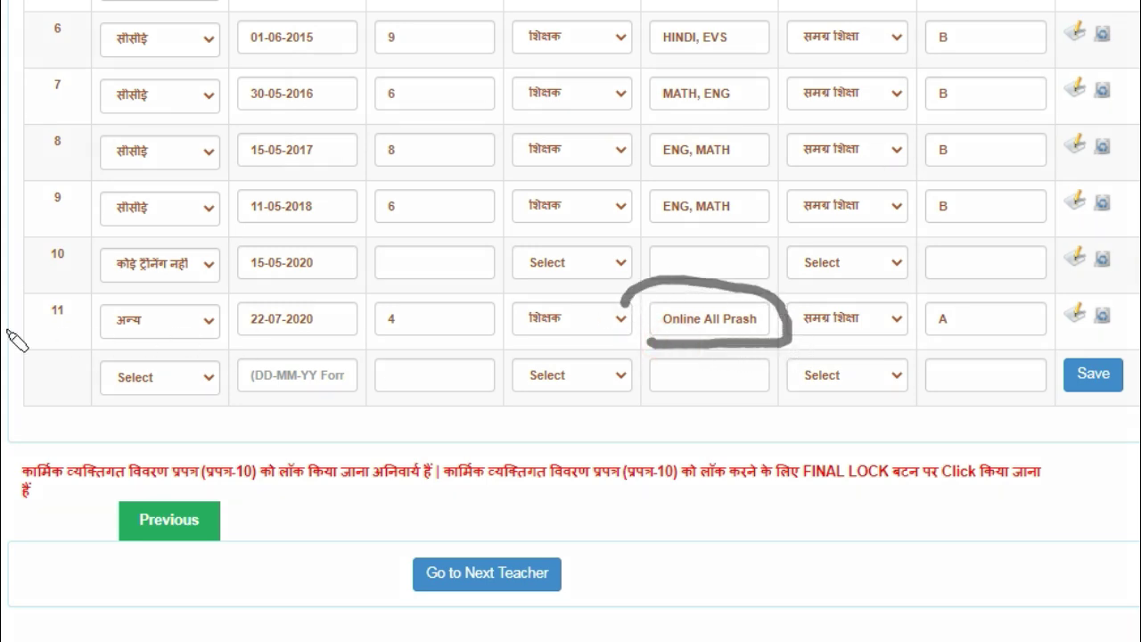
drag(3, 339, 58, 288)
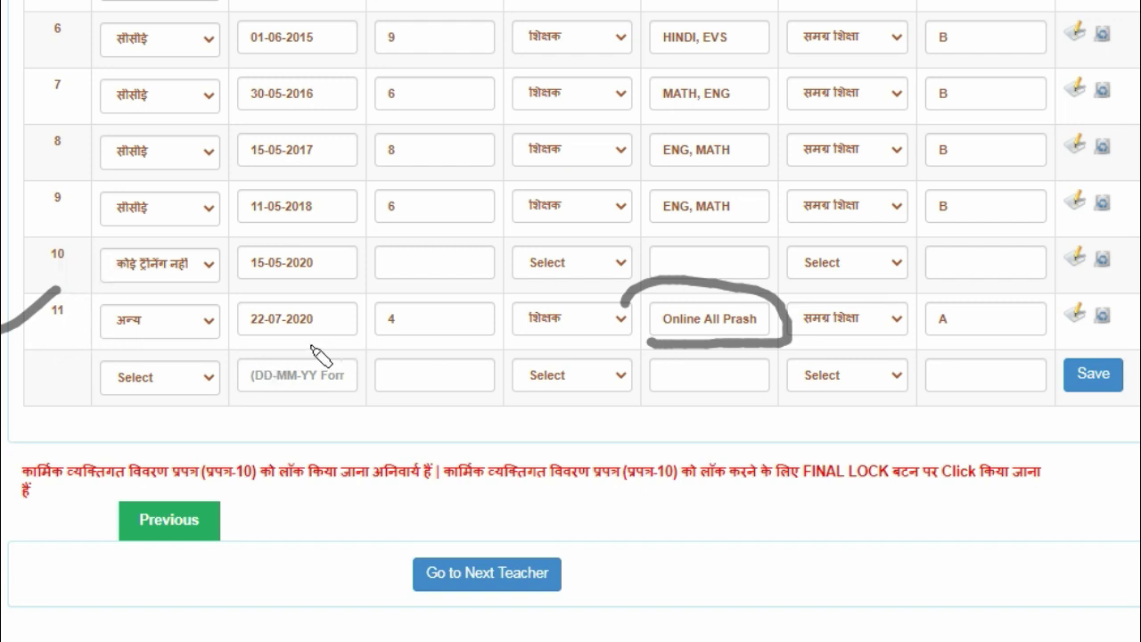
key(Escape)
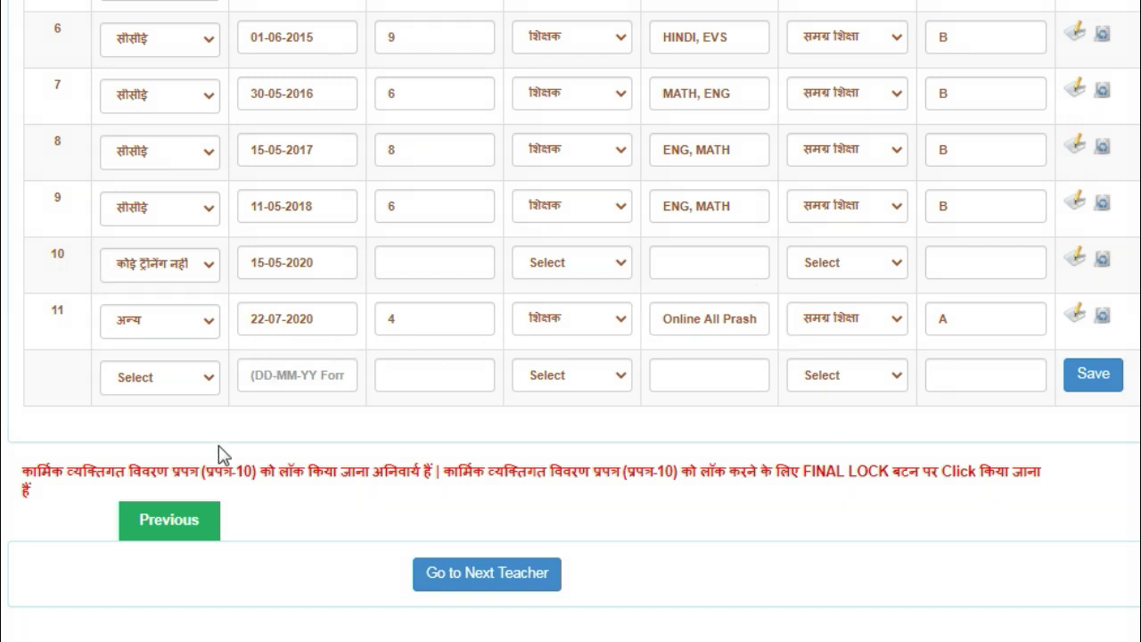
Step: Return to the teacher list, check the training section's completion status, and view the form 10 profile status
click(487, 581)
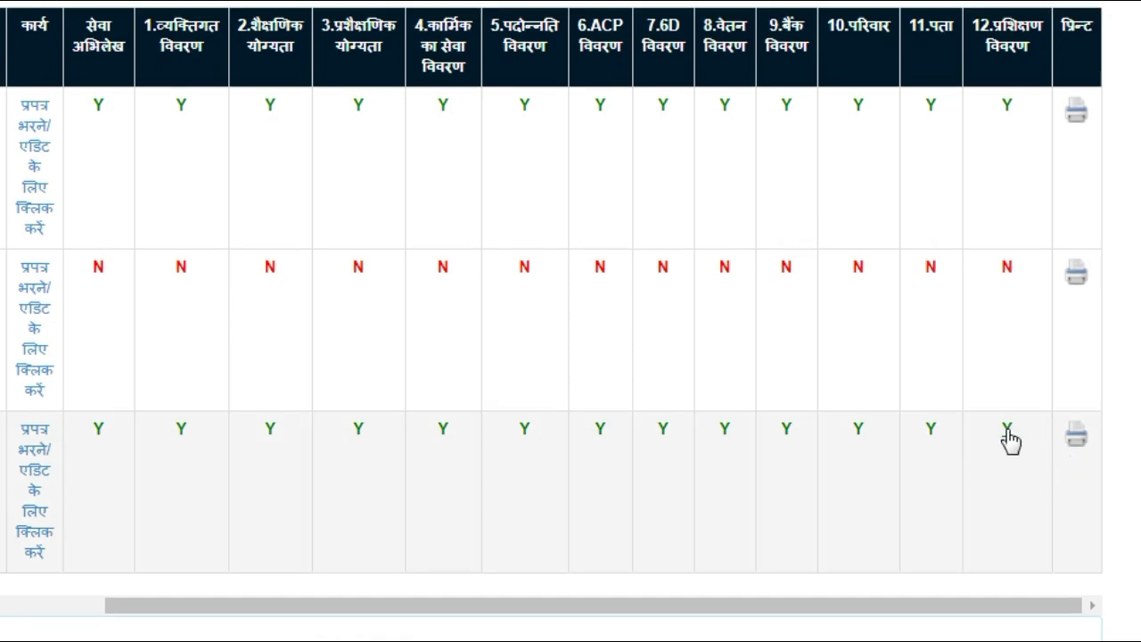
click(1007, 429)
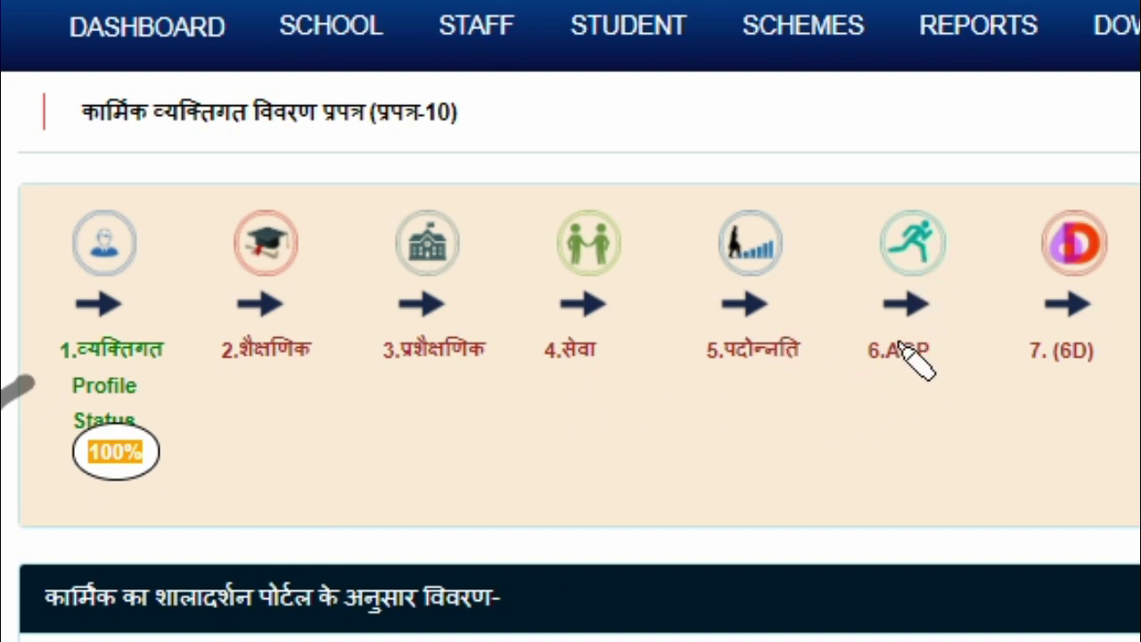
drag(932, 192, 1082, 125)
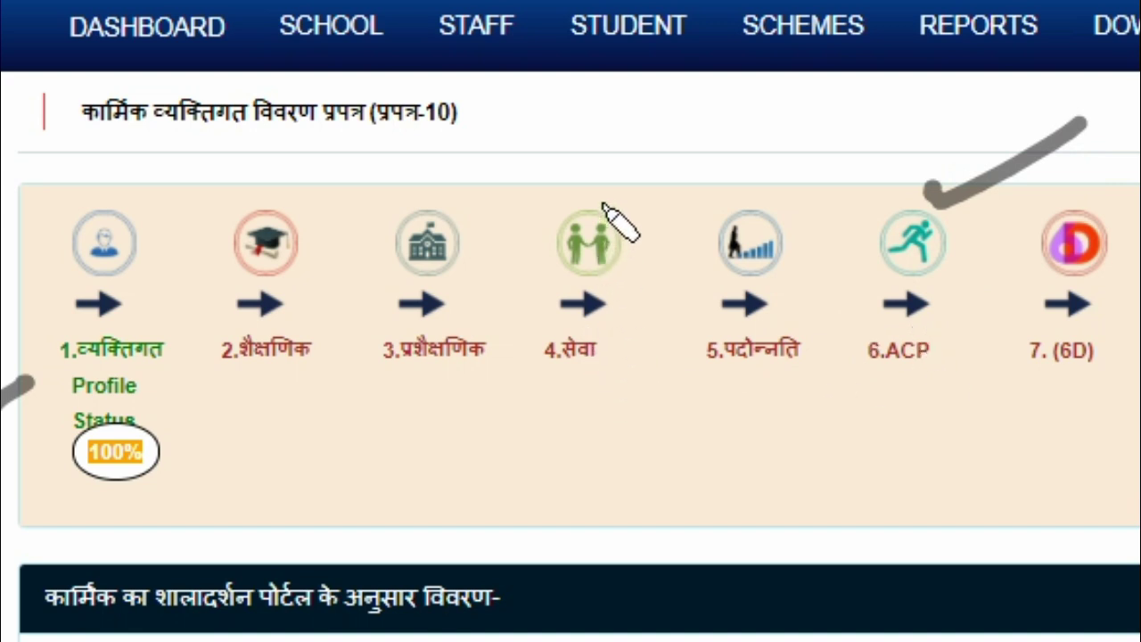
drag(606, 204, 714, 152)
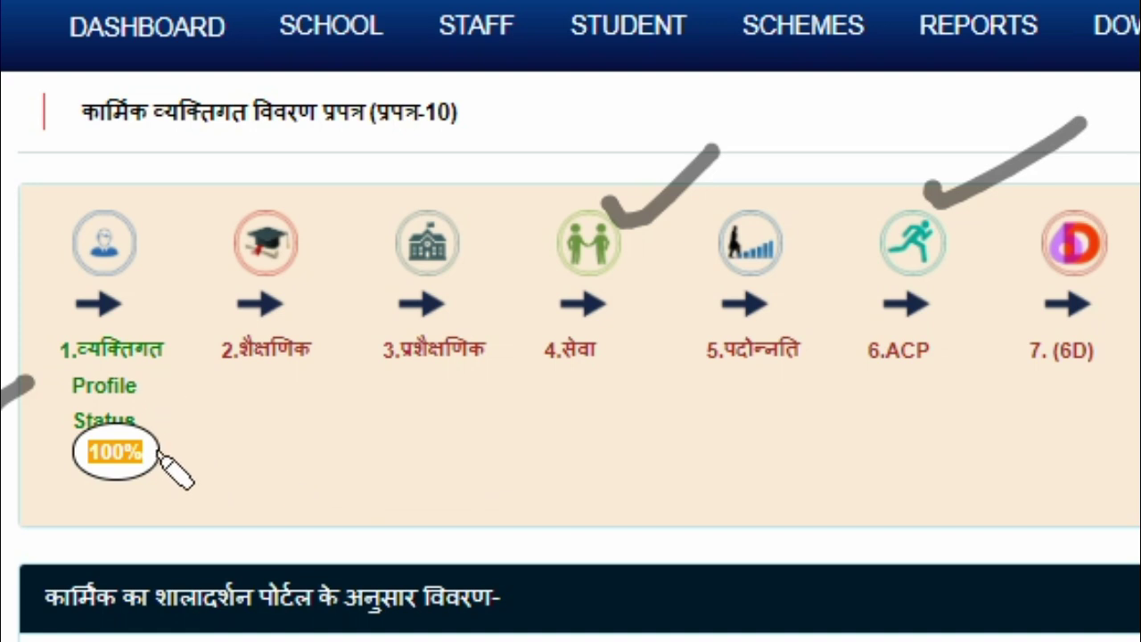
mouse_move(170, 419)
mouse_down()
mouse_move(198, 438)
mouse_move(384, 379)
mouse_up()
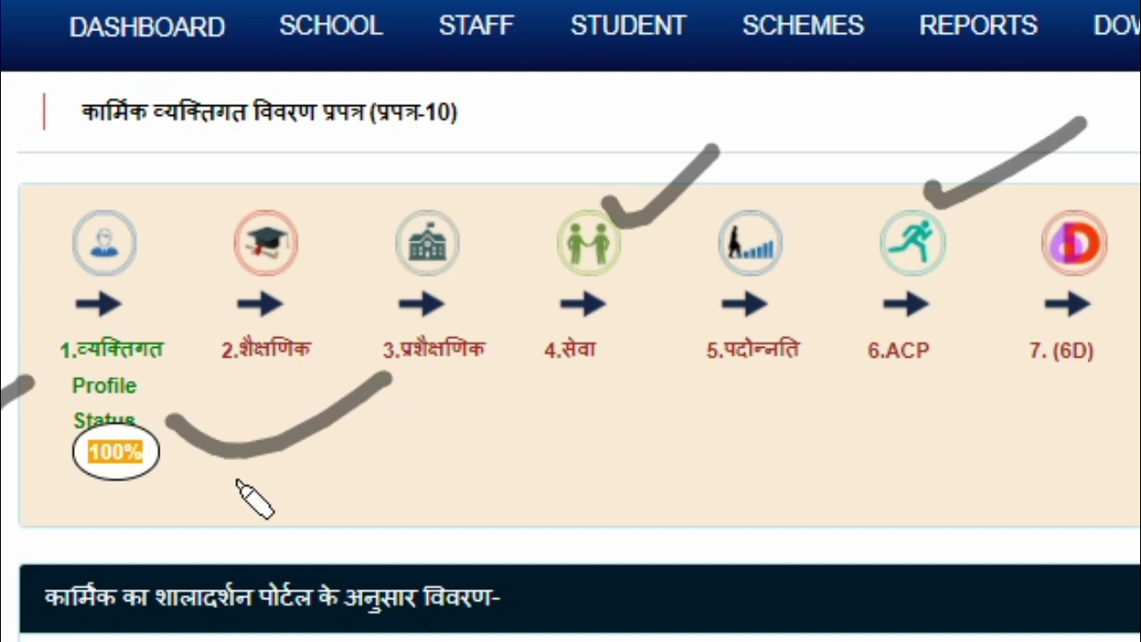